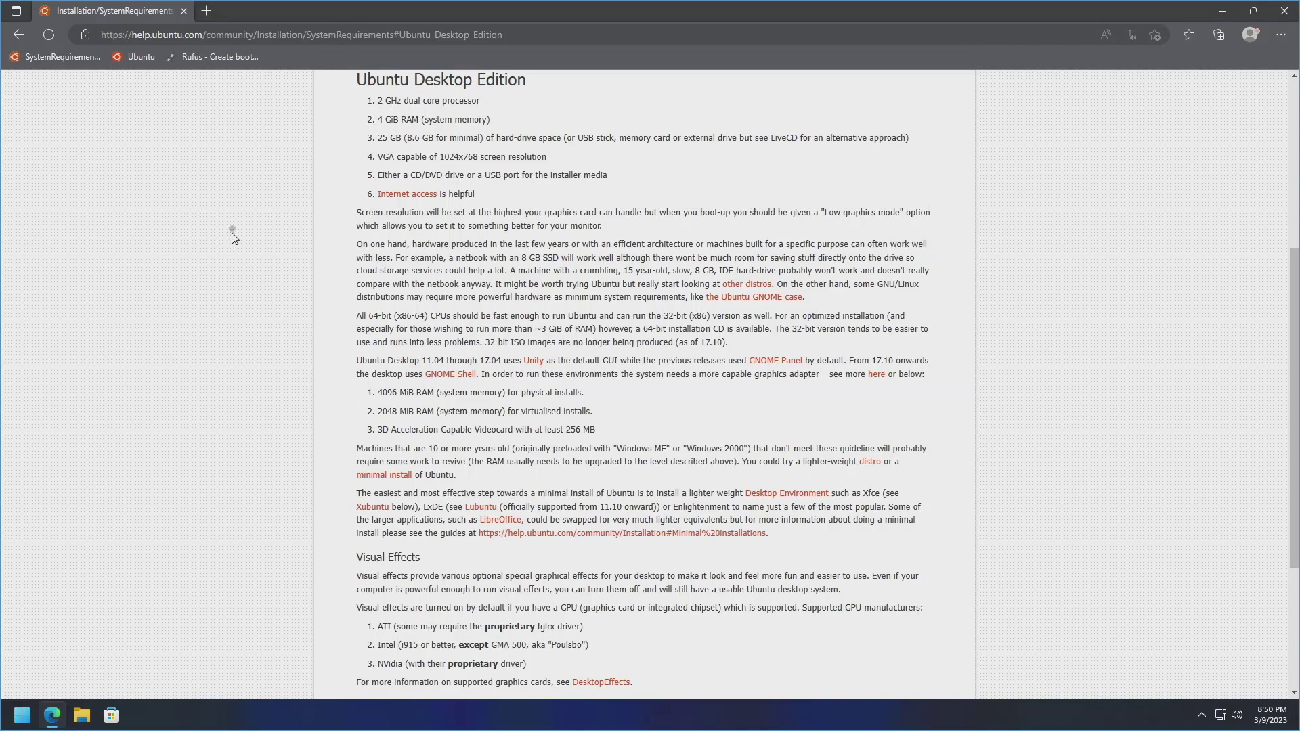
# Go to ubuntu.com and show the Download menu listing Ubuntu Desktop 22.04 LTS and 22.10
pyautogui.click(140, 57)
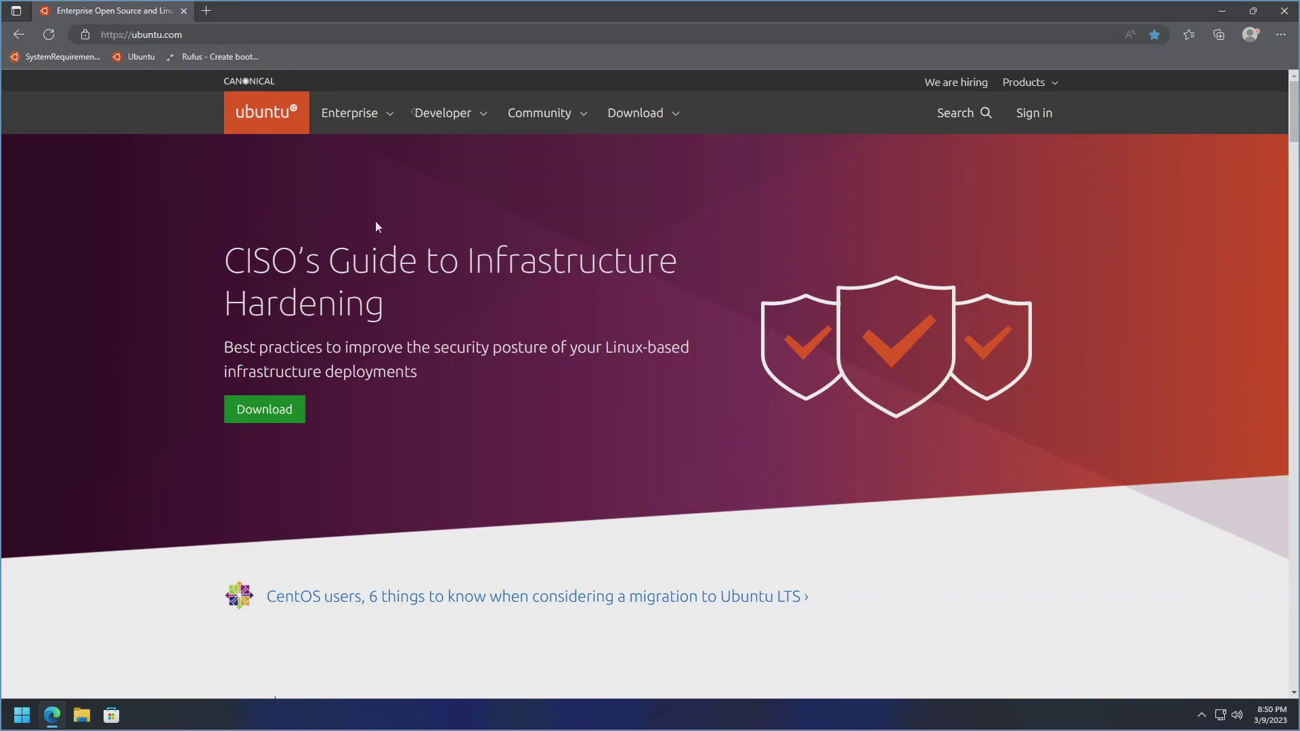
pyautogui.click(655, 122)
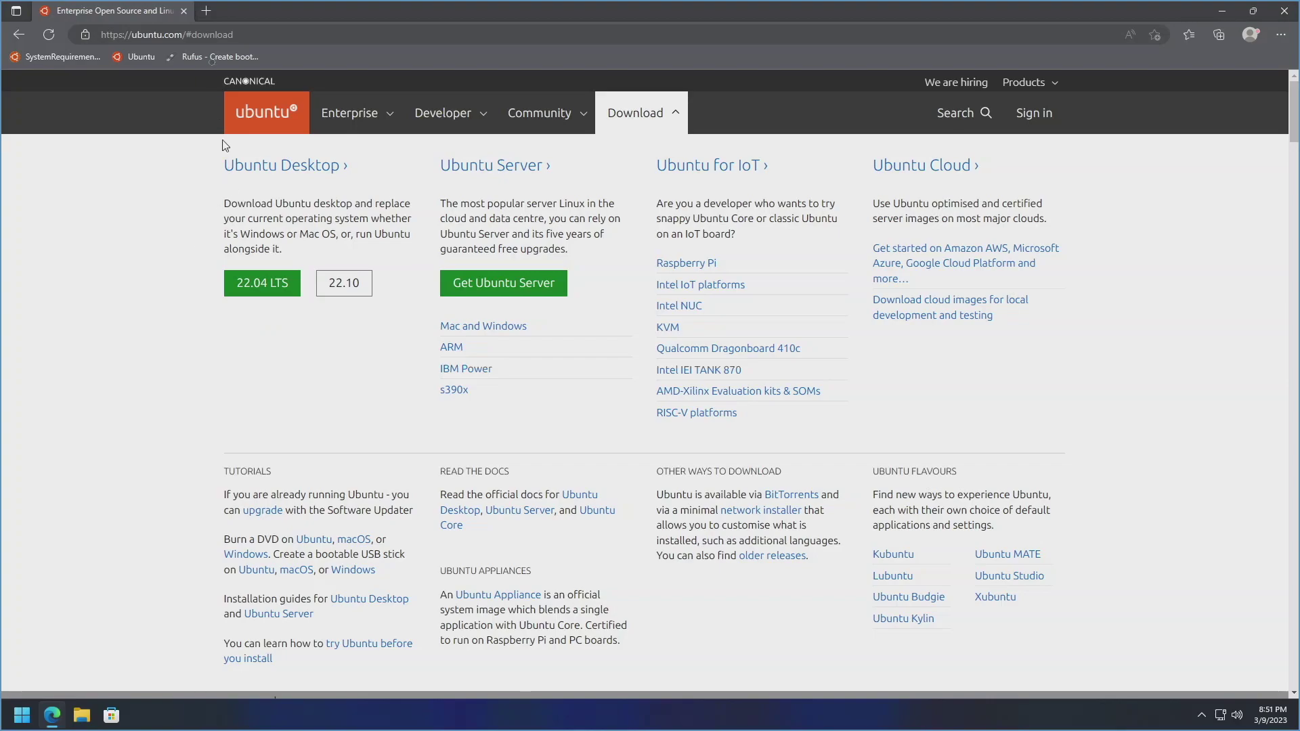
# Go to rufus.ie and scroll down to the Rufus 3.21 download section
pyautogui.click(211, 60)
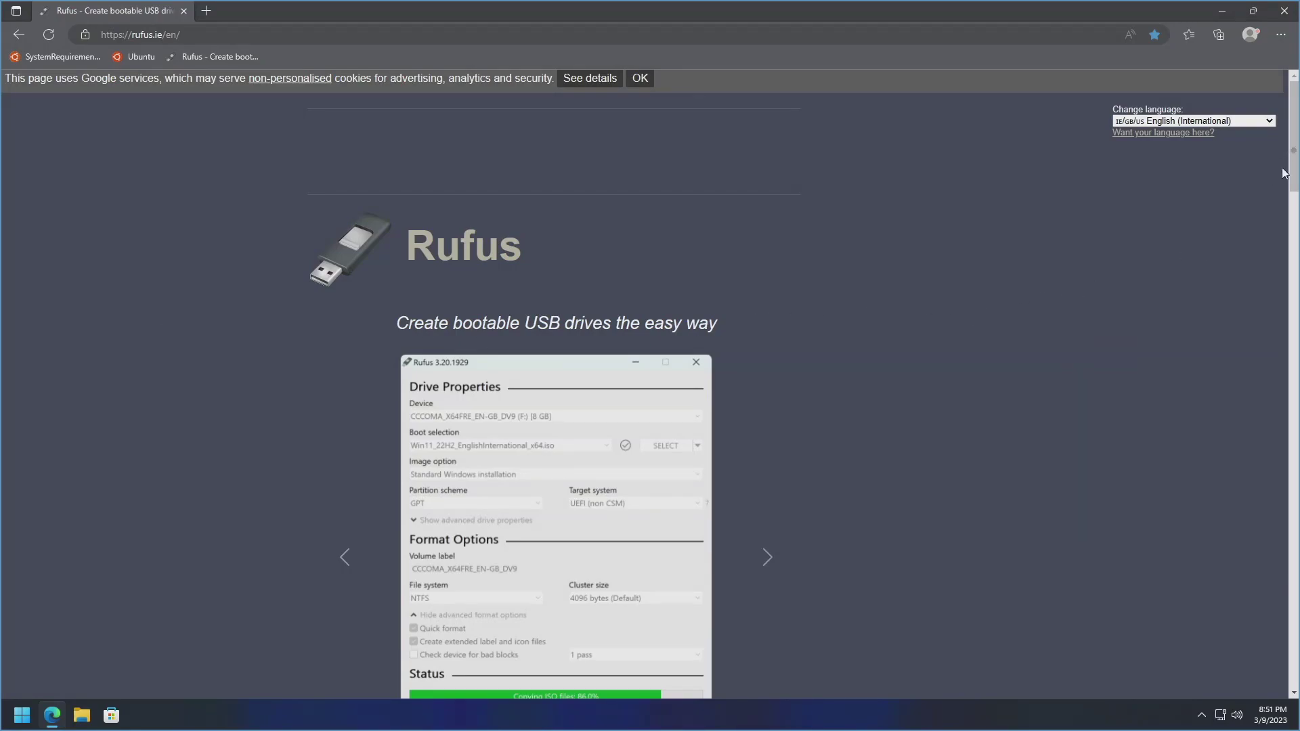
pyautogui.moveTo(1291, 152); pyautogui.dragTo(1296, 196)
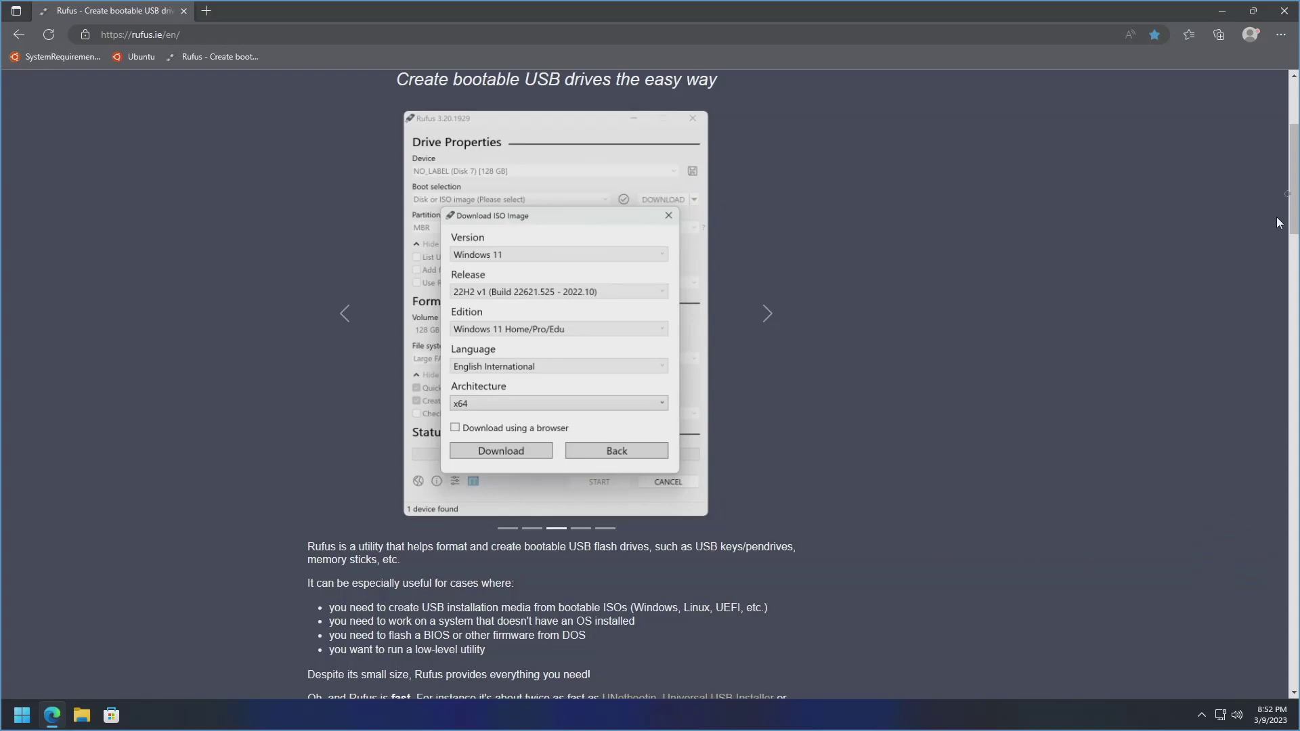
pyautogui.scroll(-2, 1289, 218)
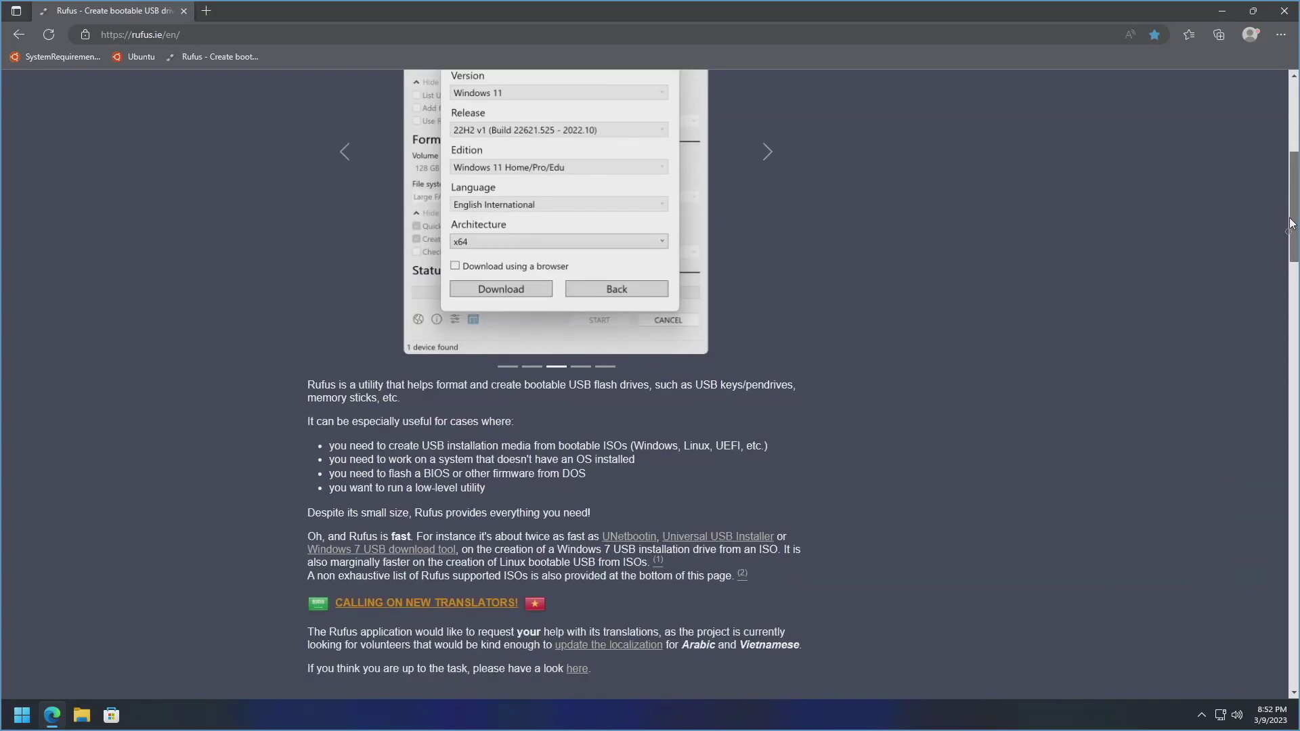
pyautogui.scroll(-3, 1290, 224)
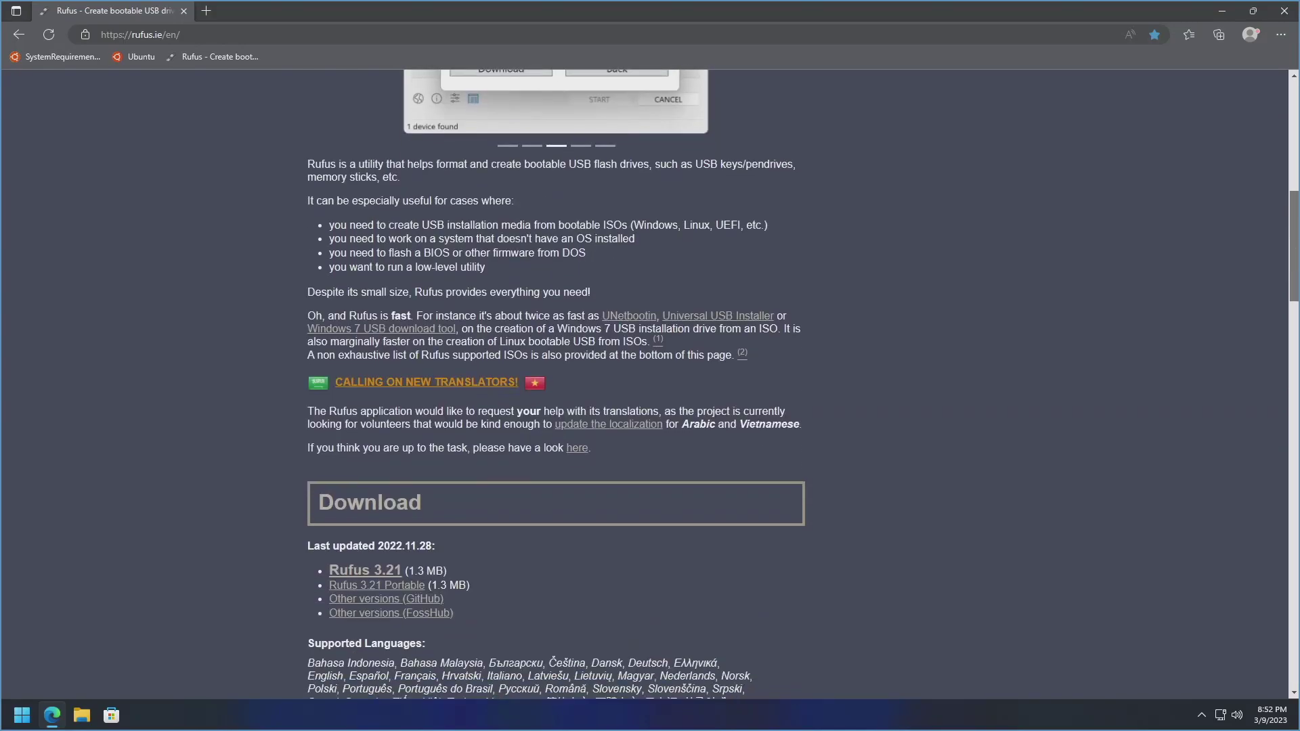
pyautogui.scroll(5, 1151, 352)
pyautogui.scroll(-5, 1036, 389)
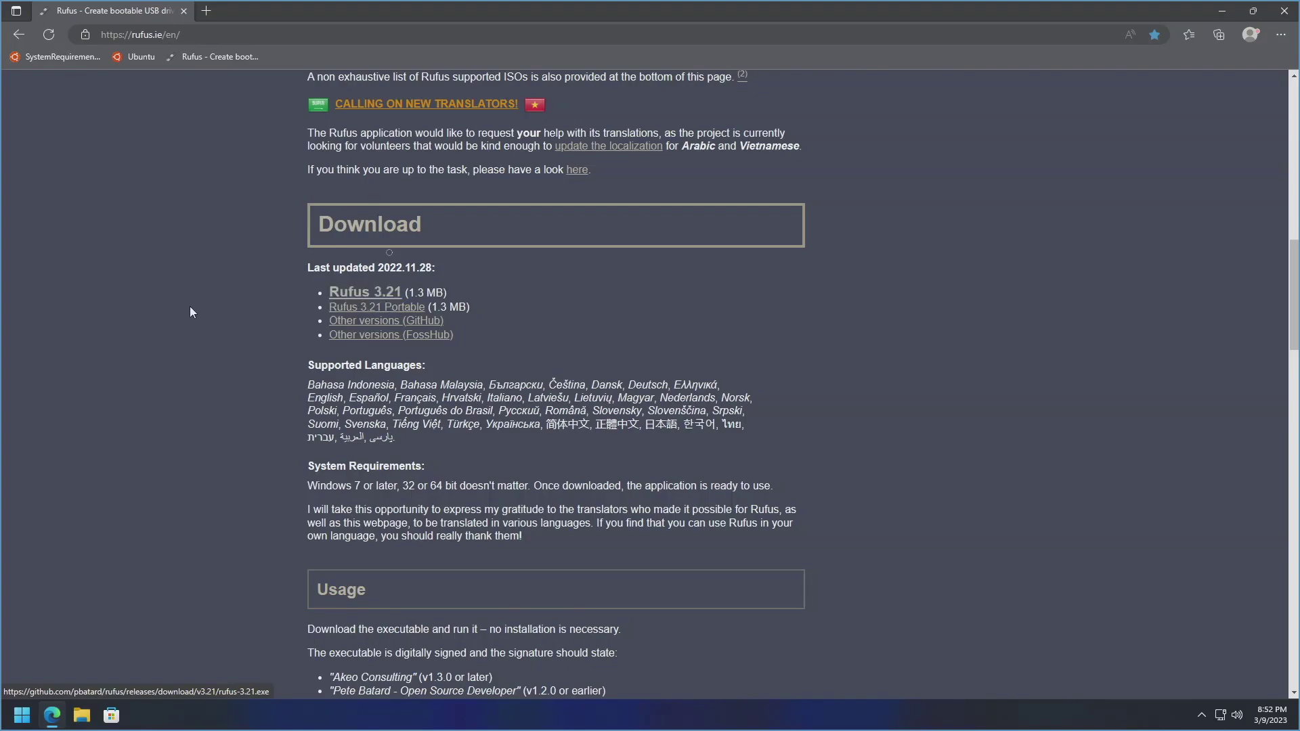
# Close Edge, launch rufus-3.21 as administrator and allow it to check for updates online
pyautogui.click(1290, 17)
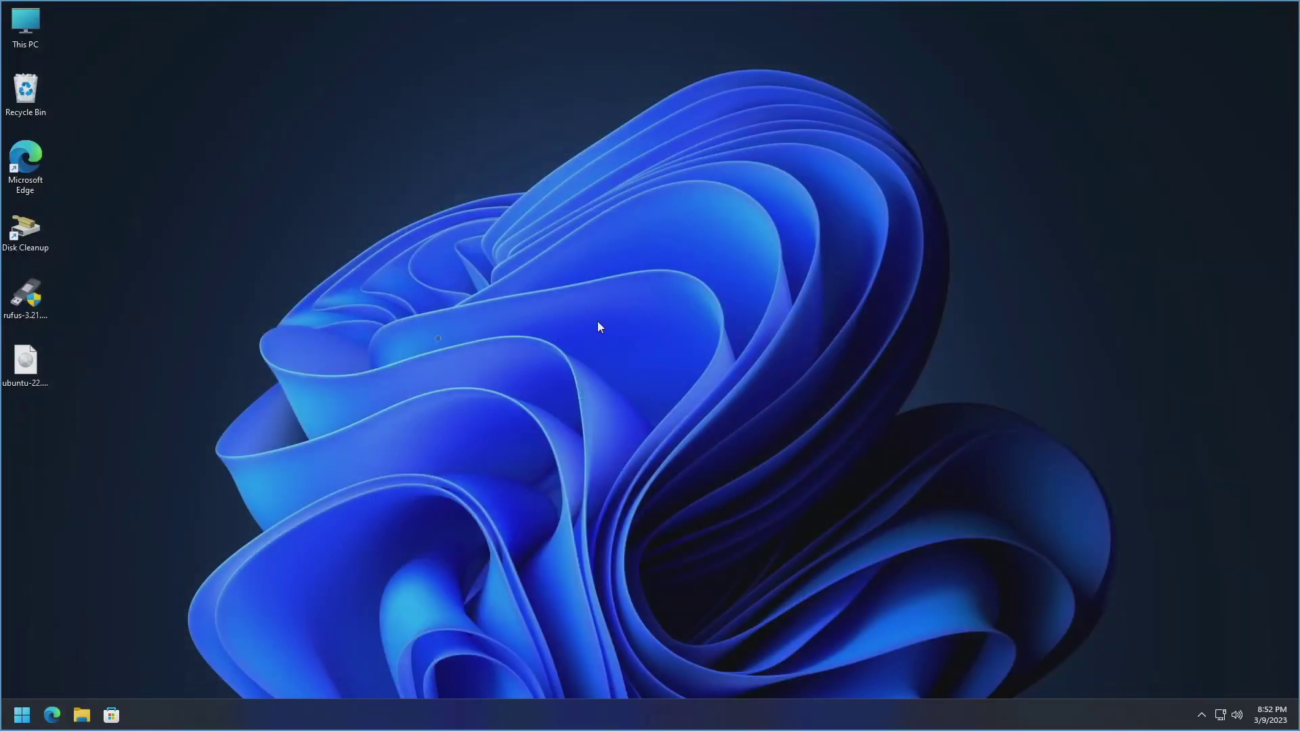
pyautogui.doubleClick(37, 299)
pyautogui.press('Down')
pyautogui.doubleClick(22, 306)
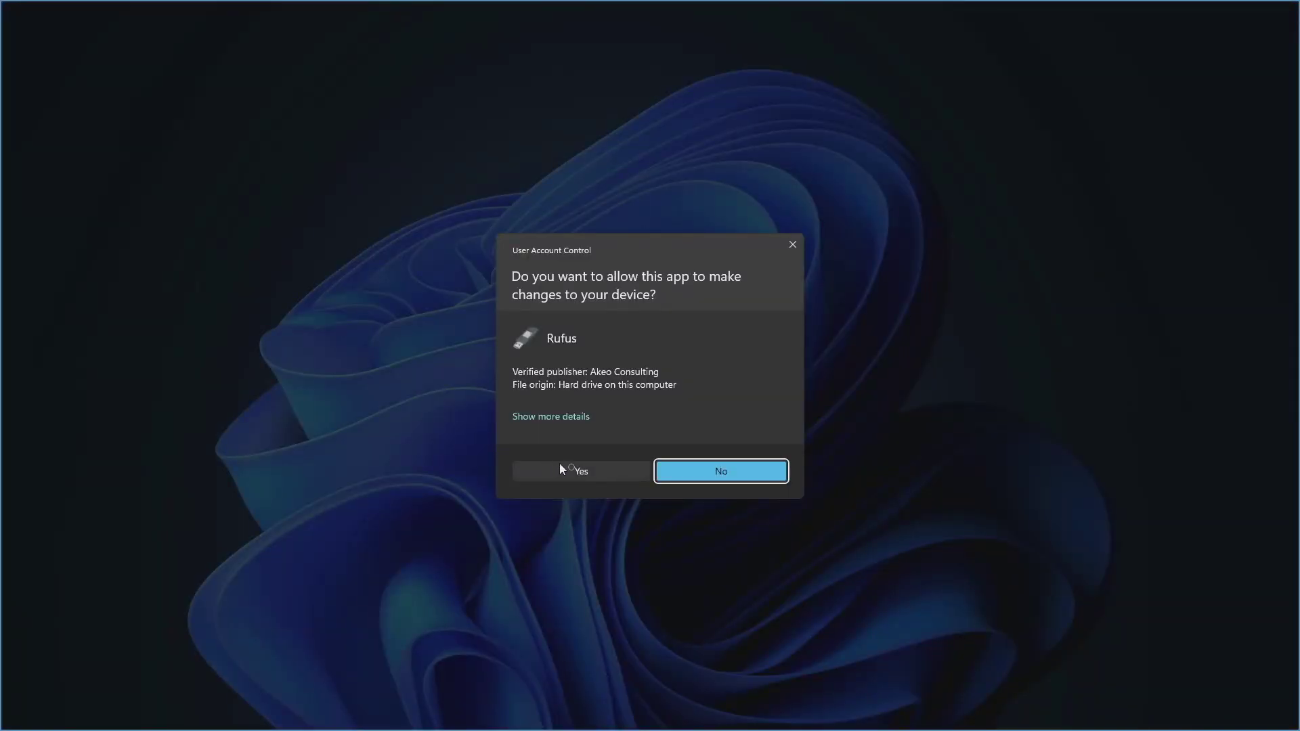
pyautogui.click(578, 470)
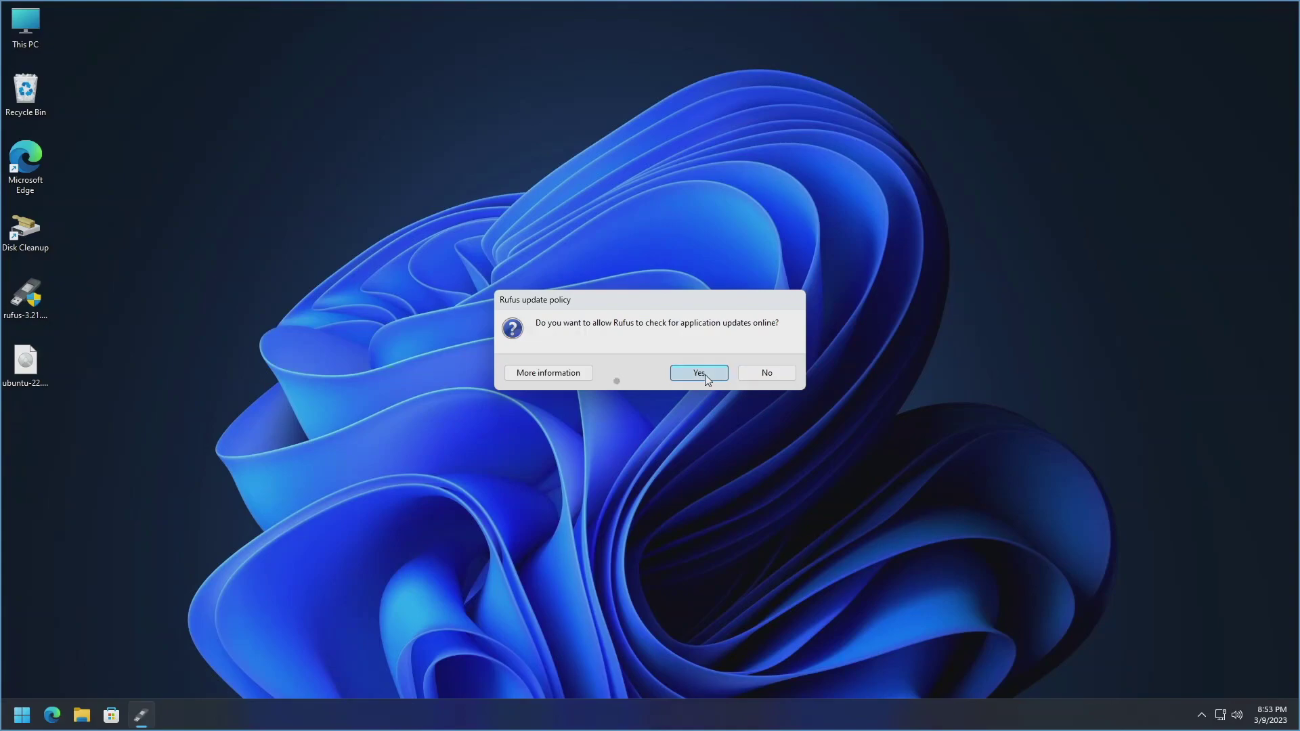
pyautogui.click(702, 373)
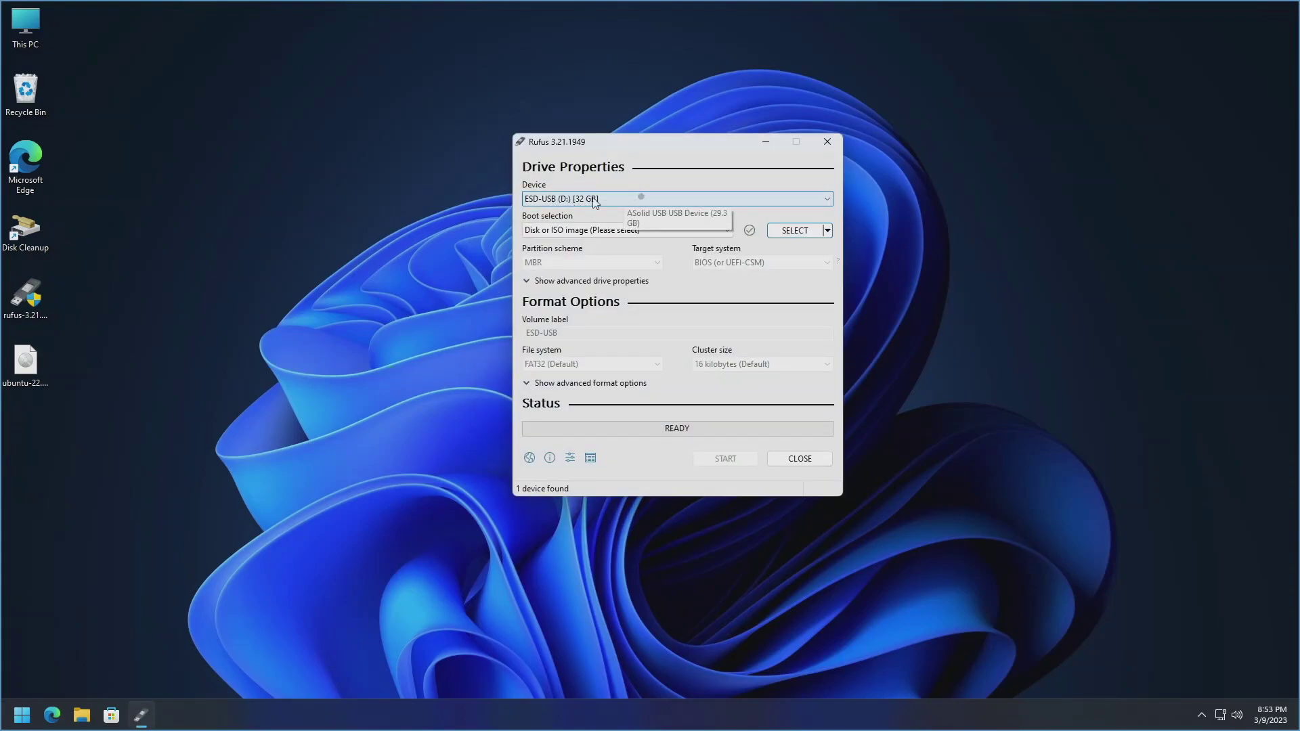
# Keep the 32 GB ESD-USB (D:) drive as target and load ubuntu-22.04.2-desktop-amd64.iso as the boot image
pyautogui.click(827, 199)
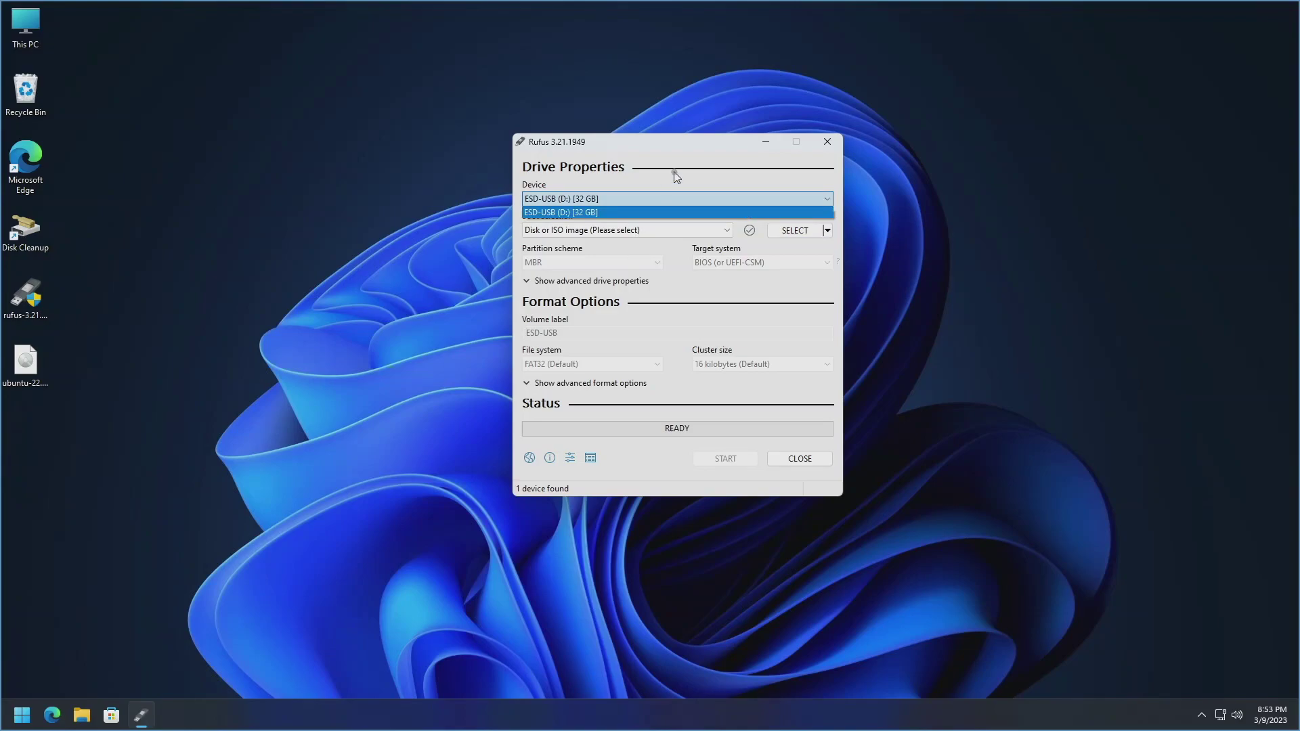
pyautogui.click(675, 176)
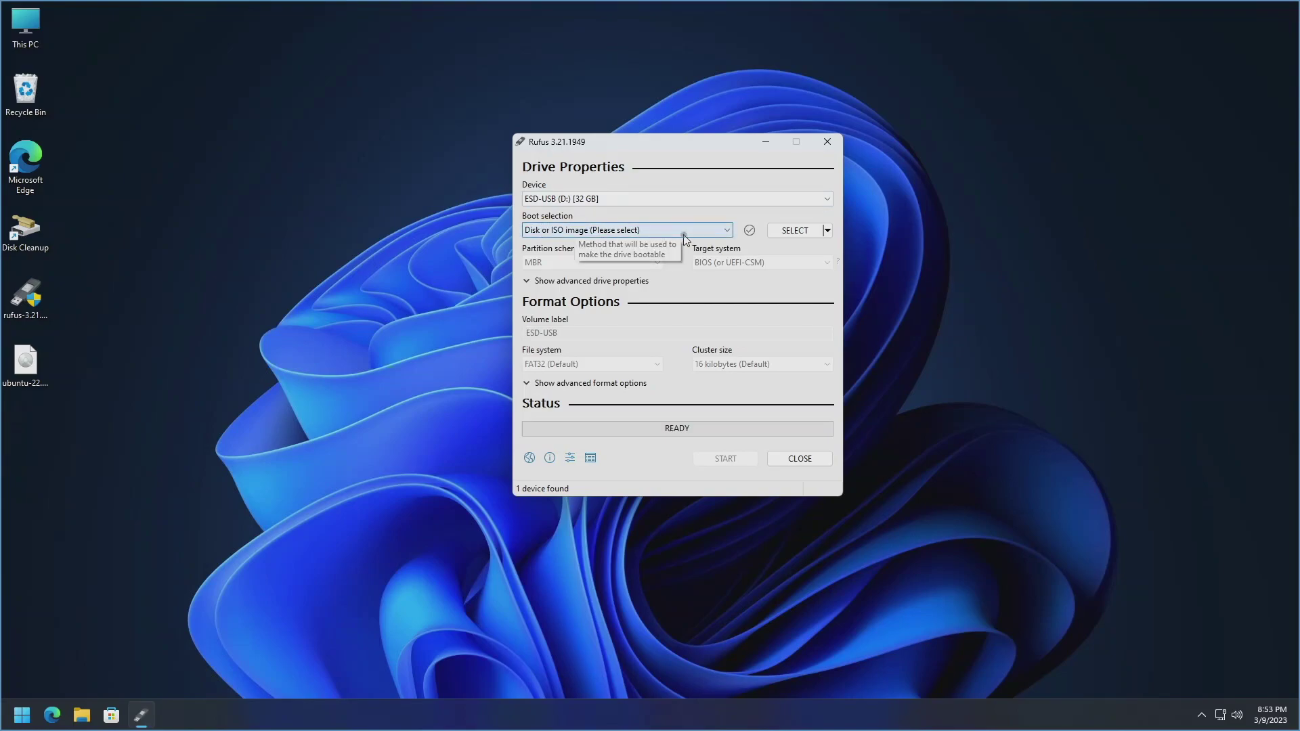
pyautogui.click(796, 231)
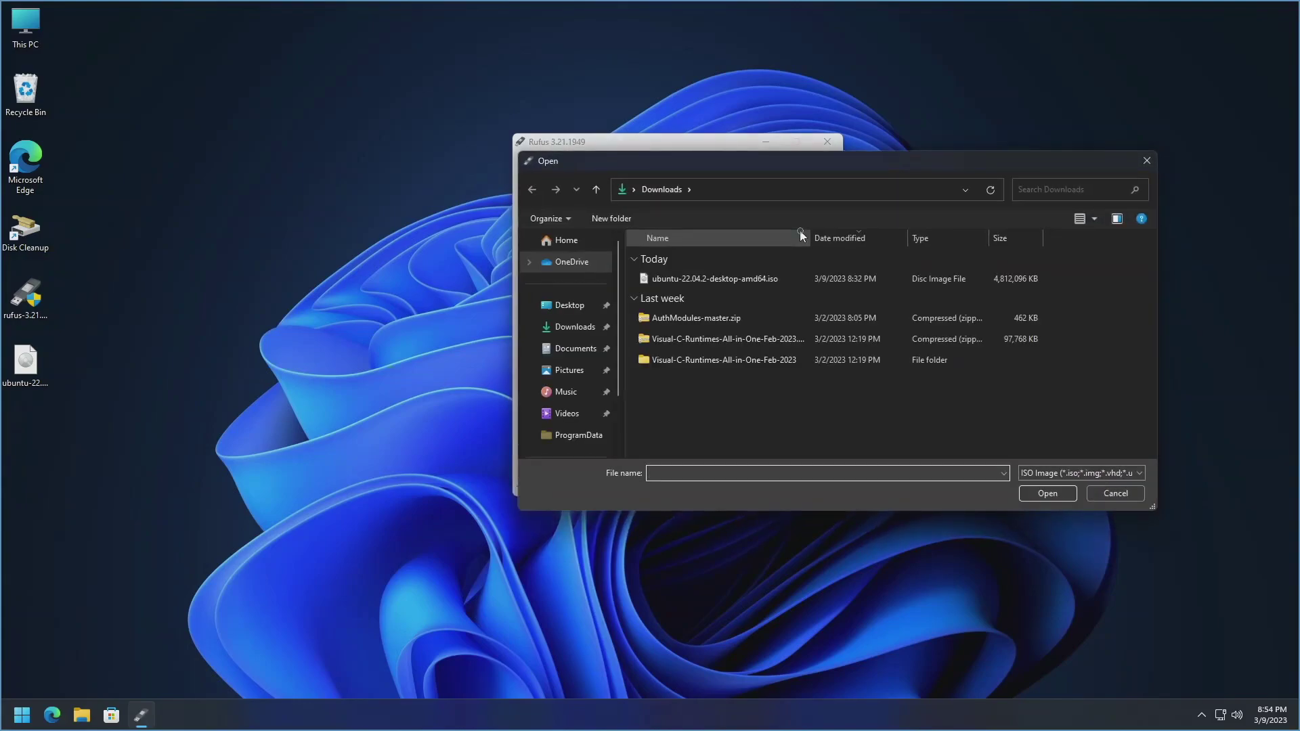
pyautogui.click(733, 278)
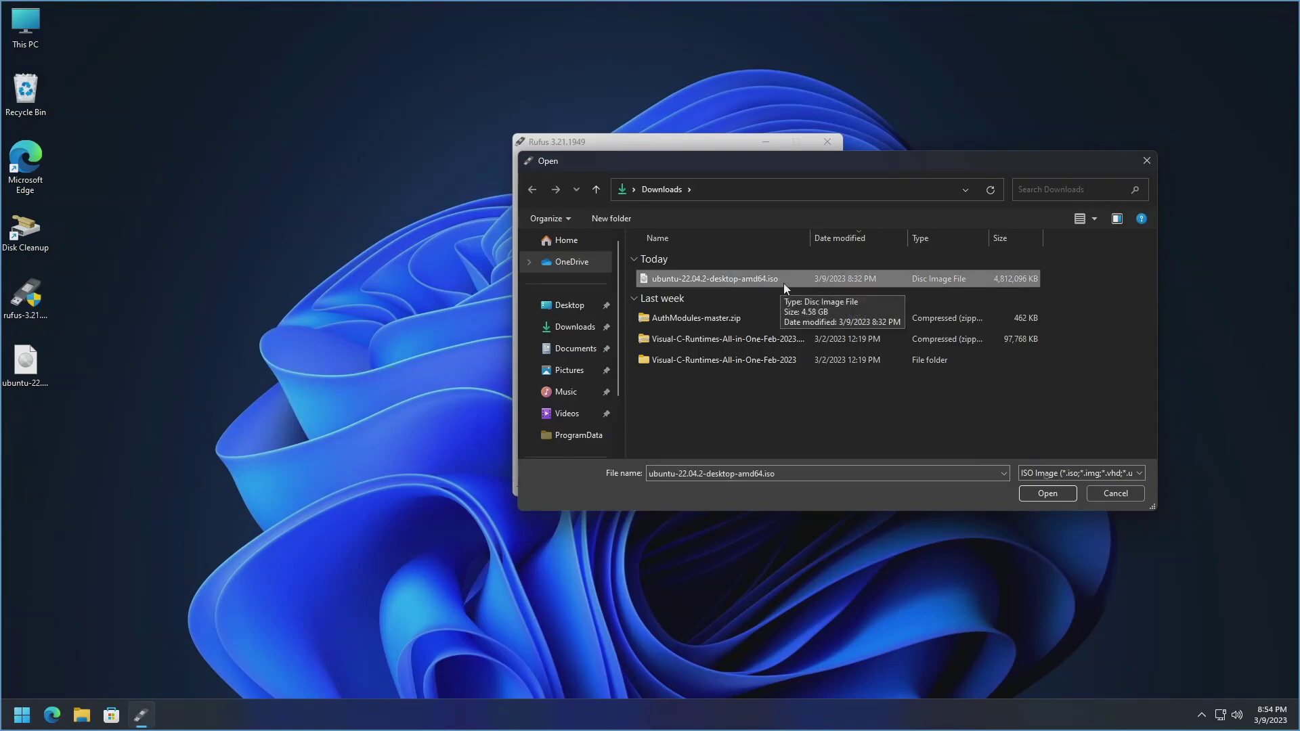
pyautogui.click(1055, 494)
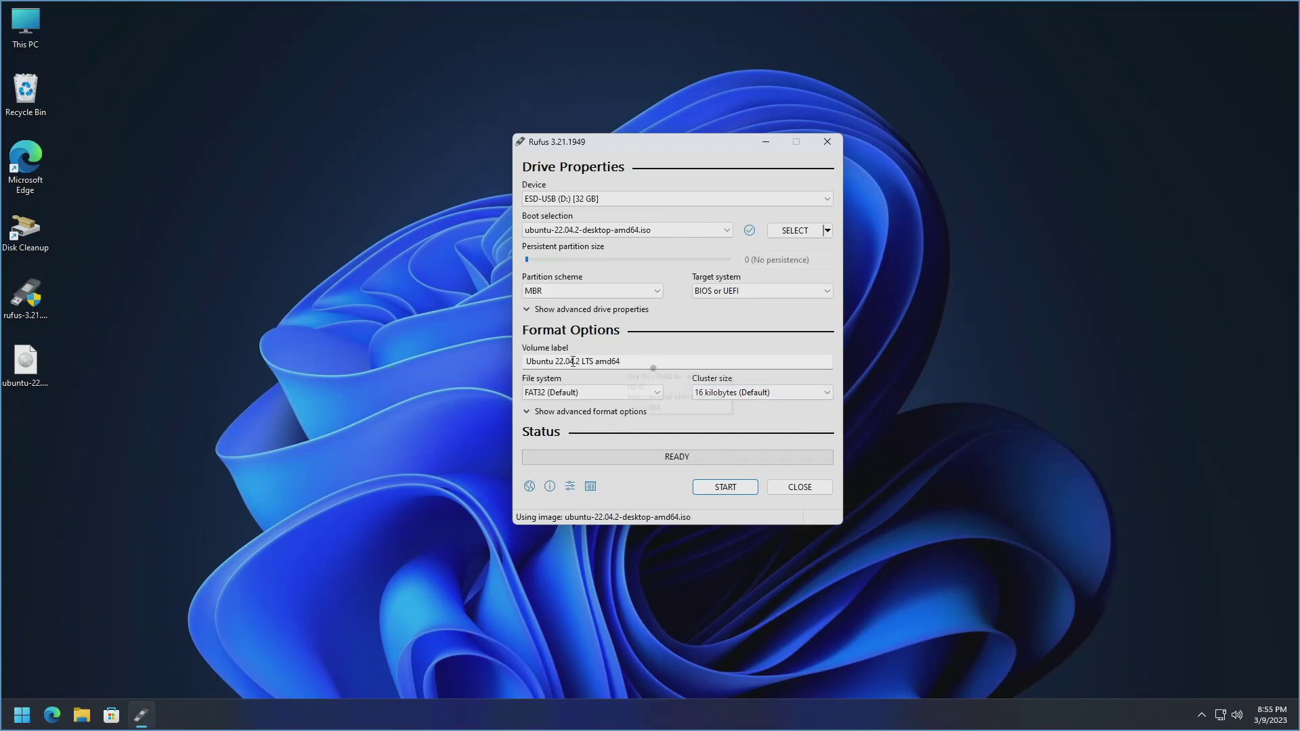
pyautogui.moveTo(650, 362); pyautogui.dragTo(511, 371)
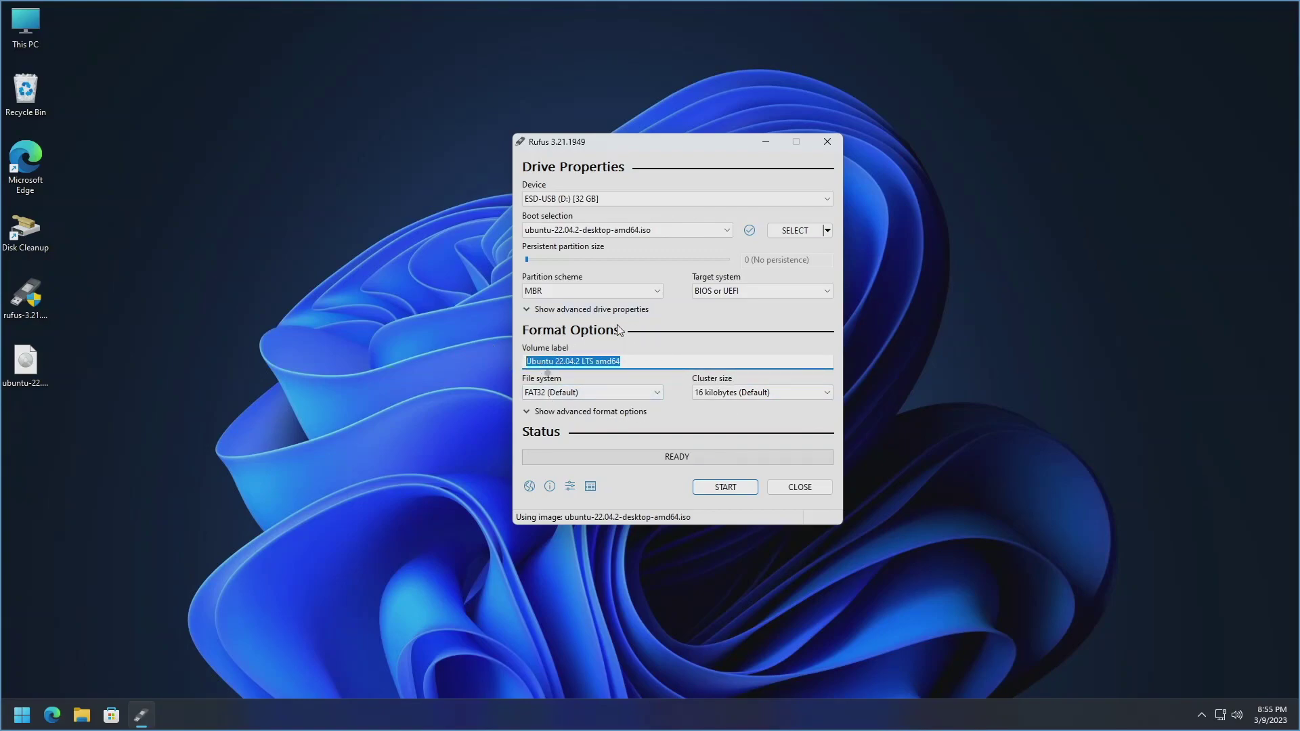
pyautogui.click(631, 361)
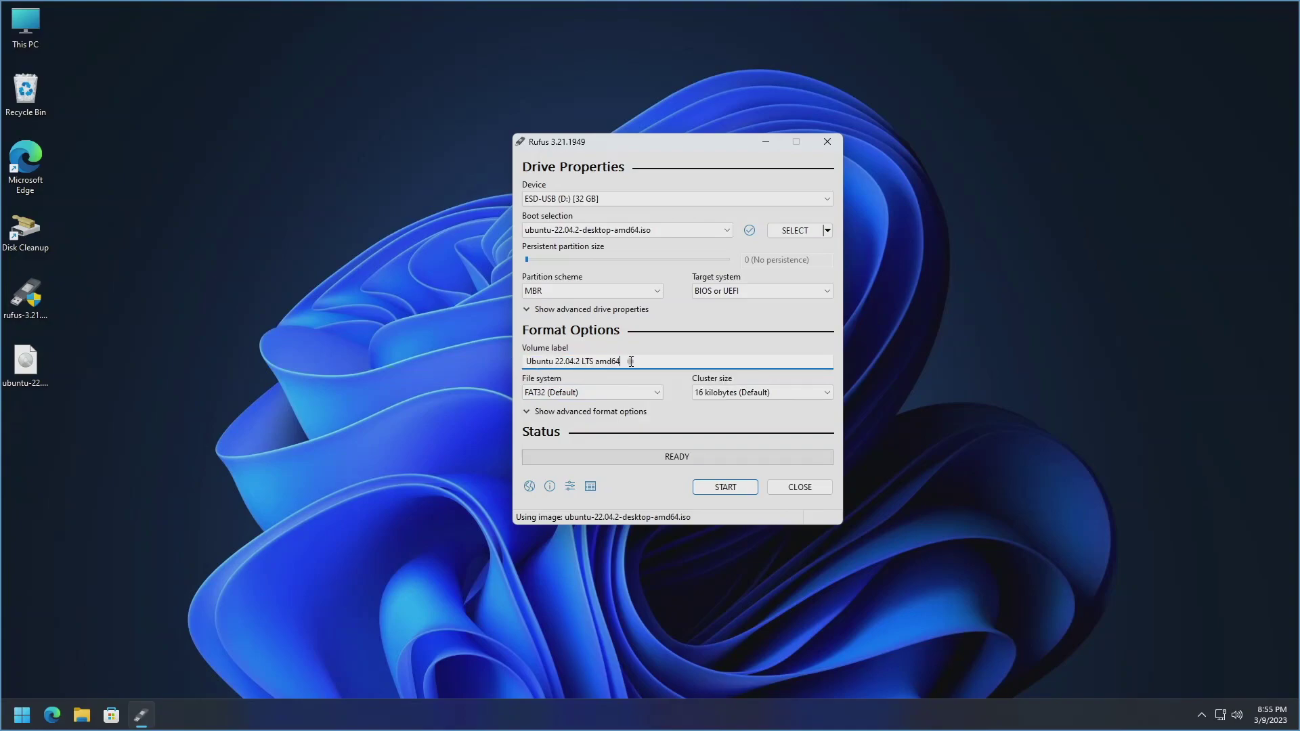
# Start writing the Ubuntu image in ISO Image mode and accept erasing all USB drive data
pyautogui.click(725, 490)
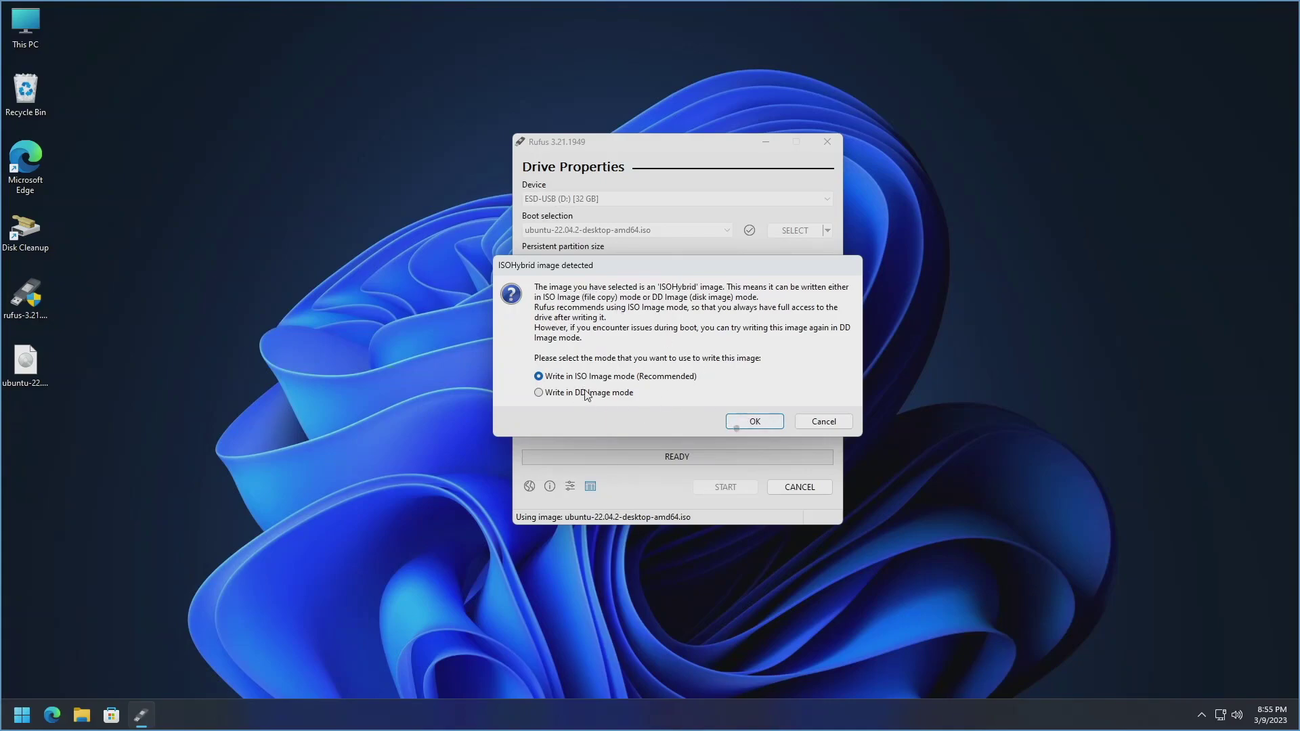
pyautogui.click(752, 422)
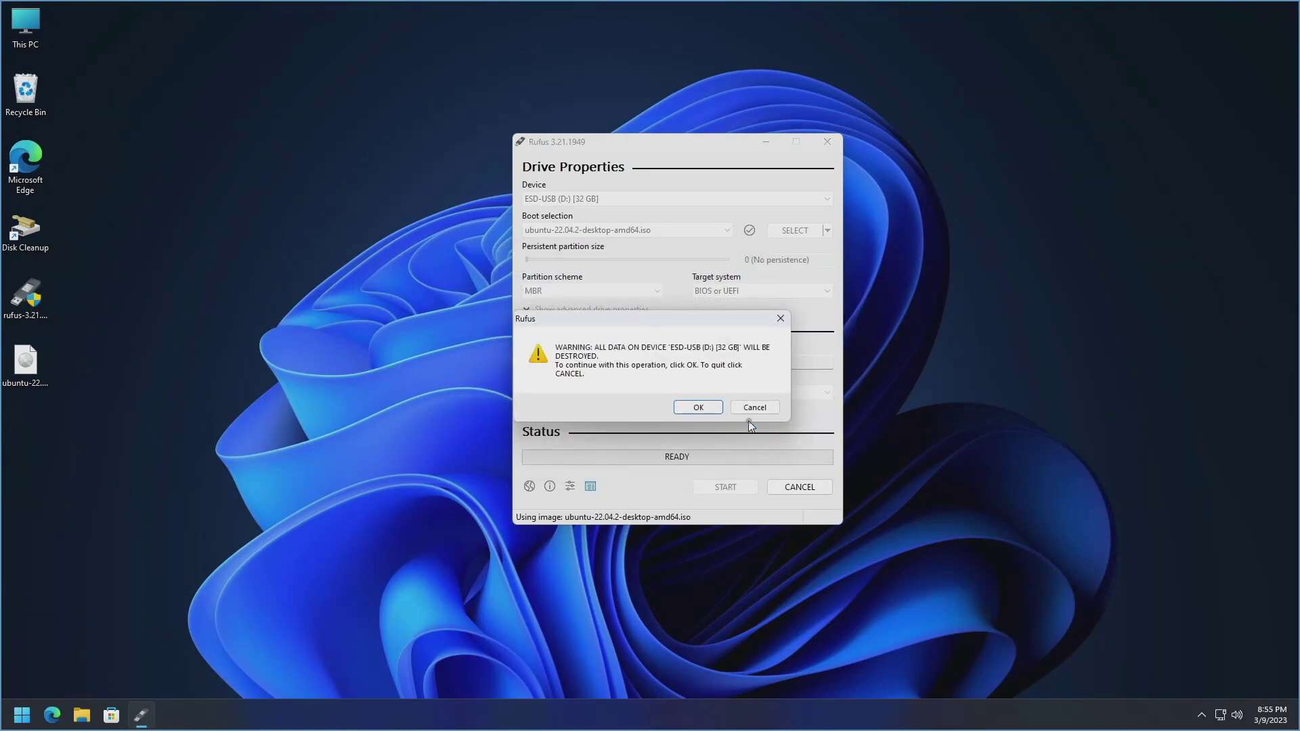
pyautogui.click(703, 409)
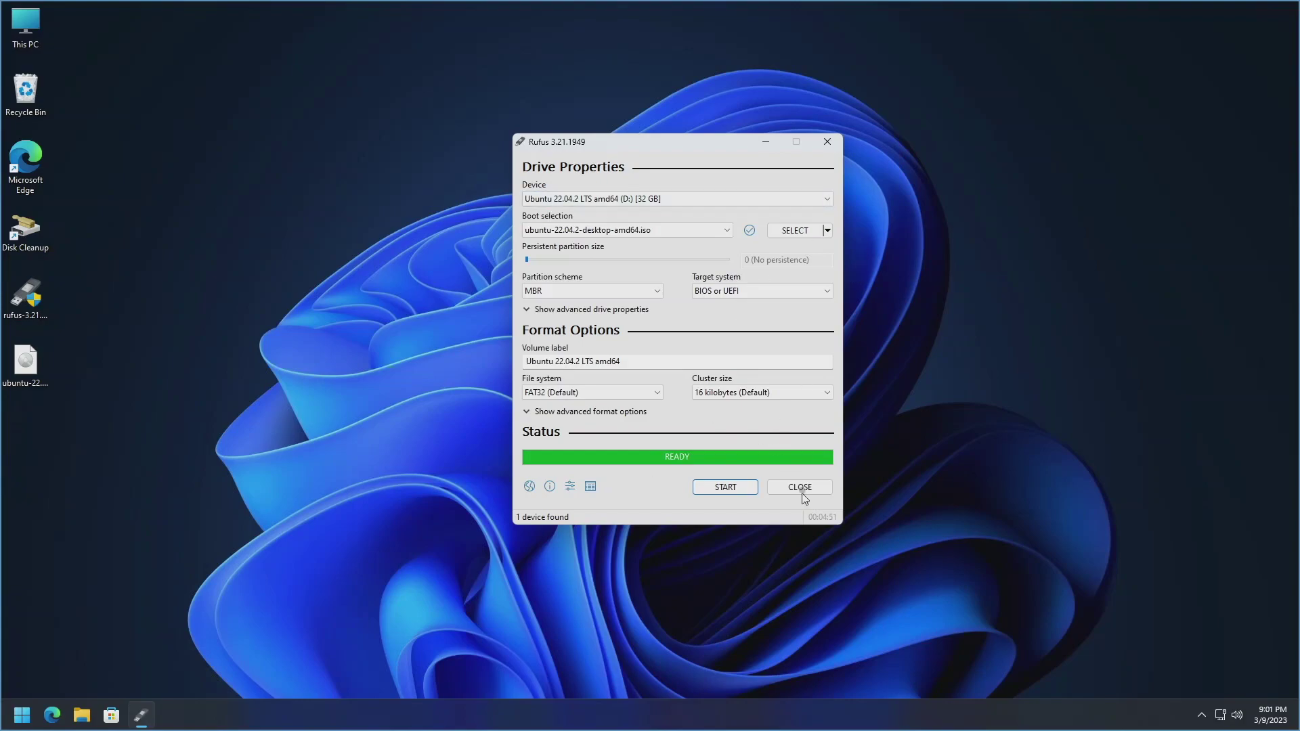
pyautogui.click(802, 489)
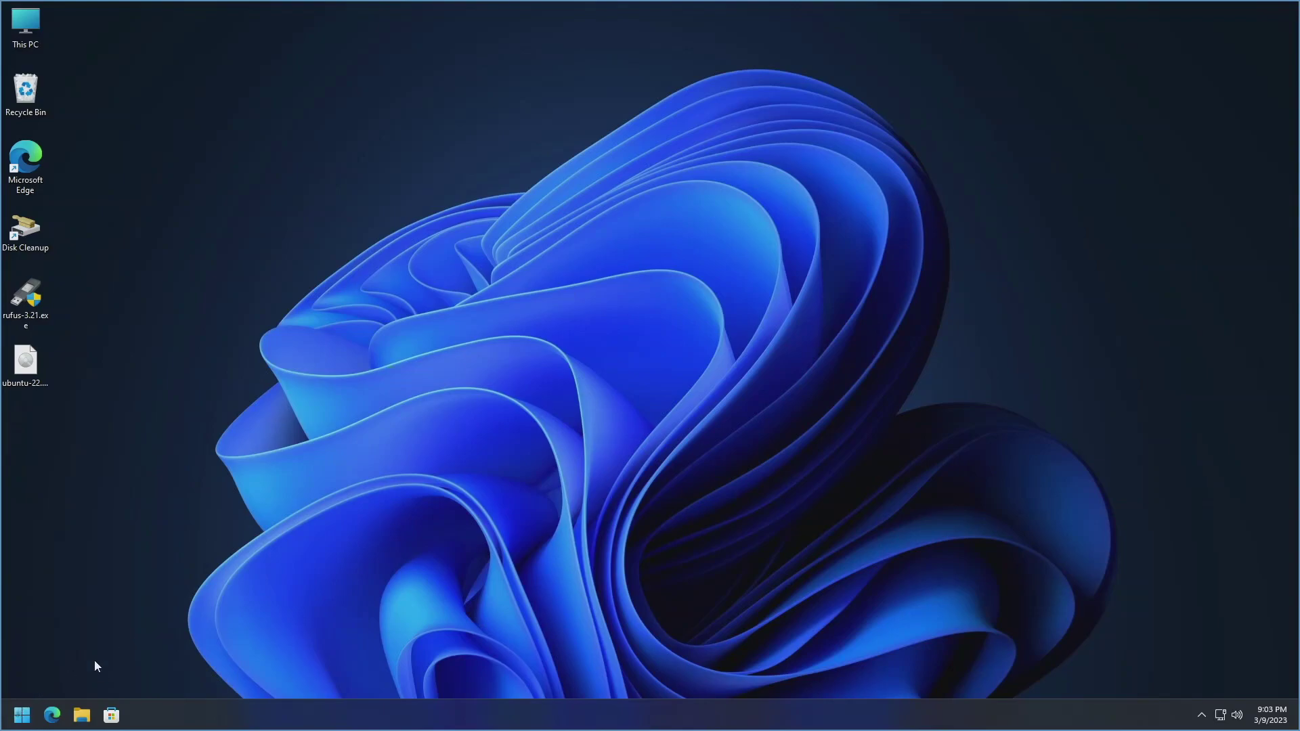
# Restart Windows 11 from the Start menu's power options
pyautogui.click(21, 715)
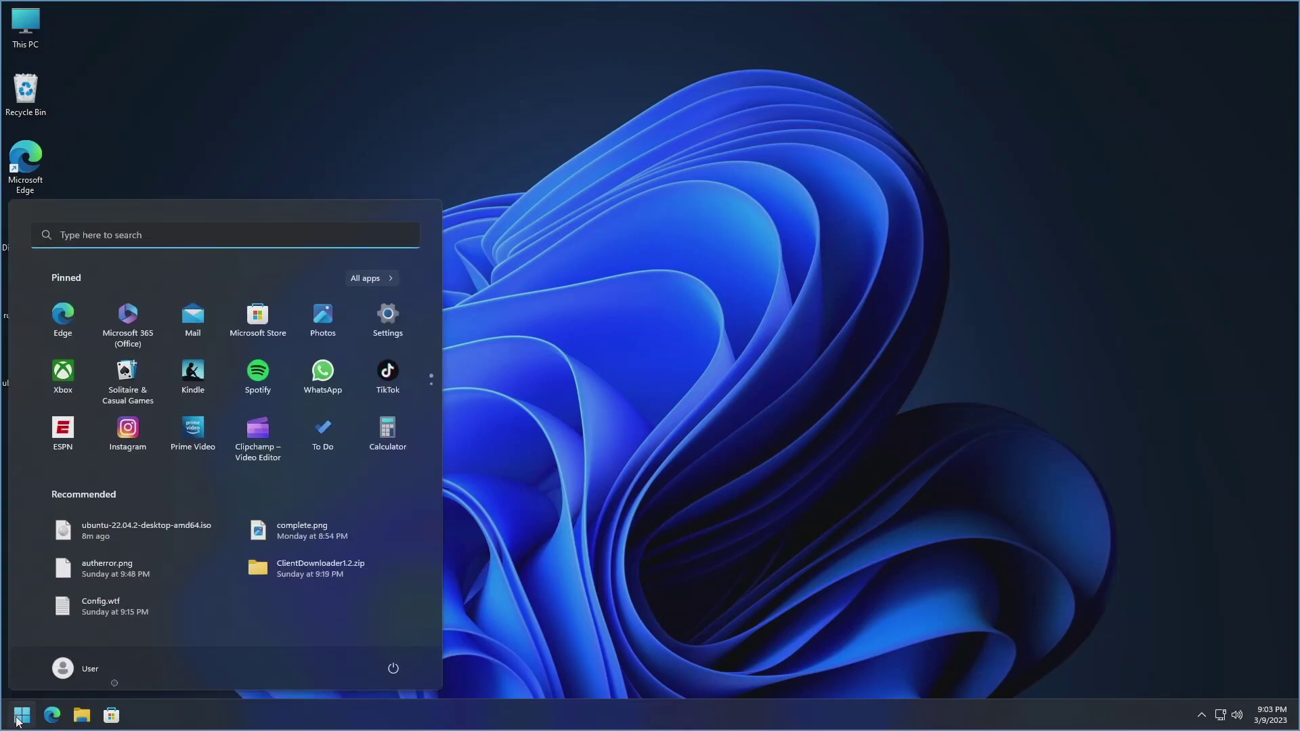
pyautogui.click(393, 669)
pyautogui.click(397, 639)
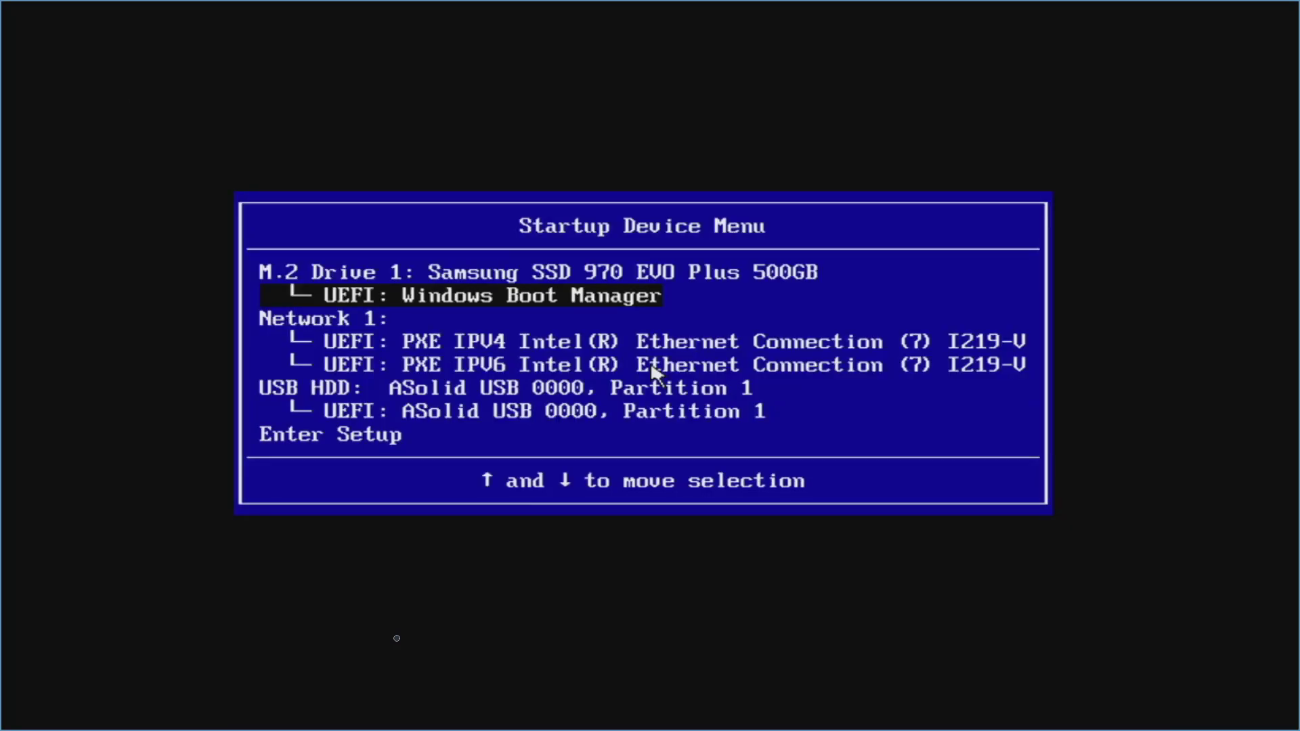
# Boot from 'UEFI: ASolid USB 0000, Partition 1' in the Startup Device Menu
pyautogui.press('Down')
pyautogui.press('Down')
pyautogui.press('Down')
pyautogui.press('Return')
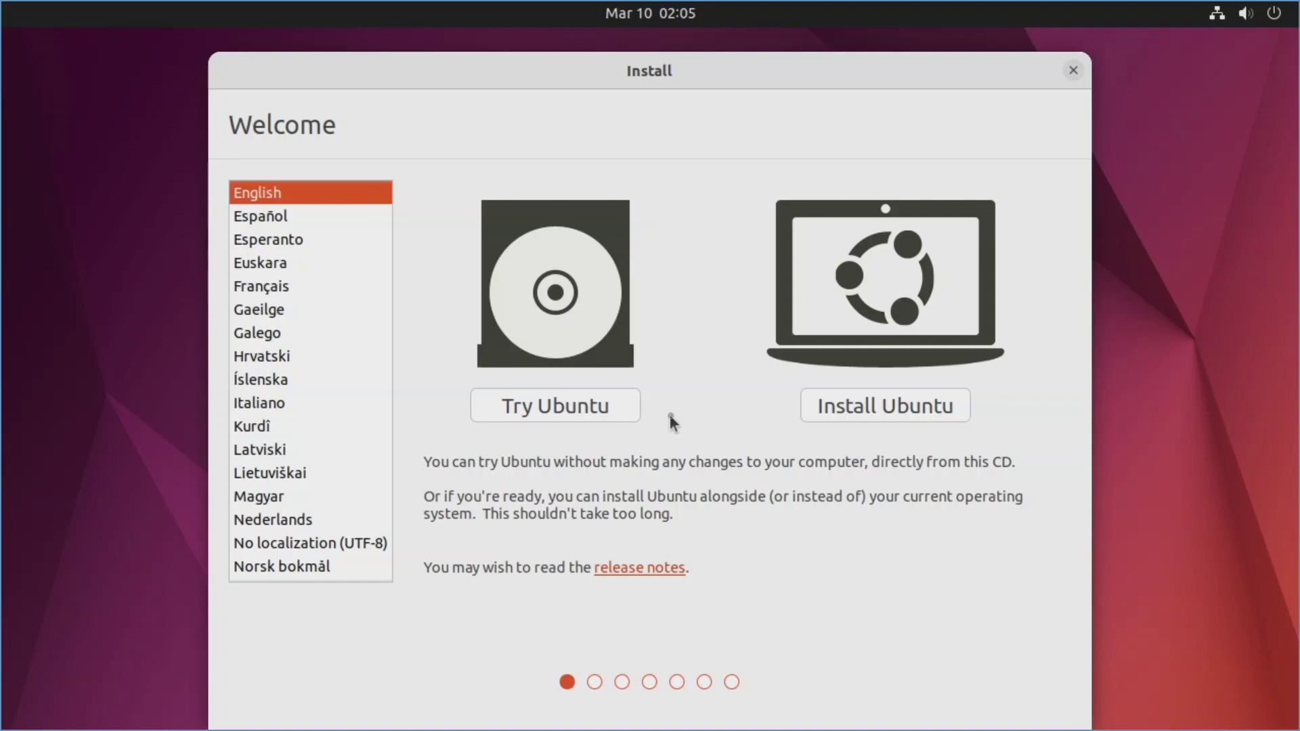
# Choose Install Ubuntu and keep the English (US) keyboard layout
pyautogui.click(885, 406)
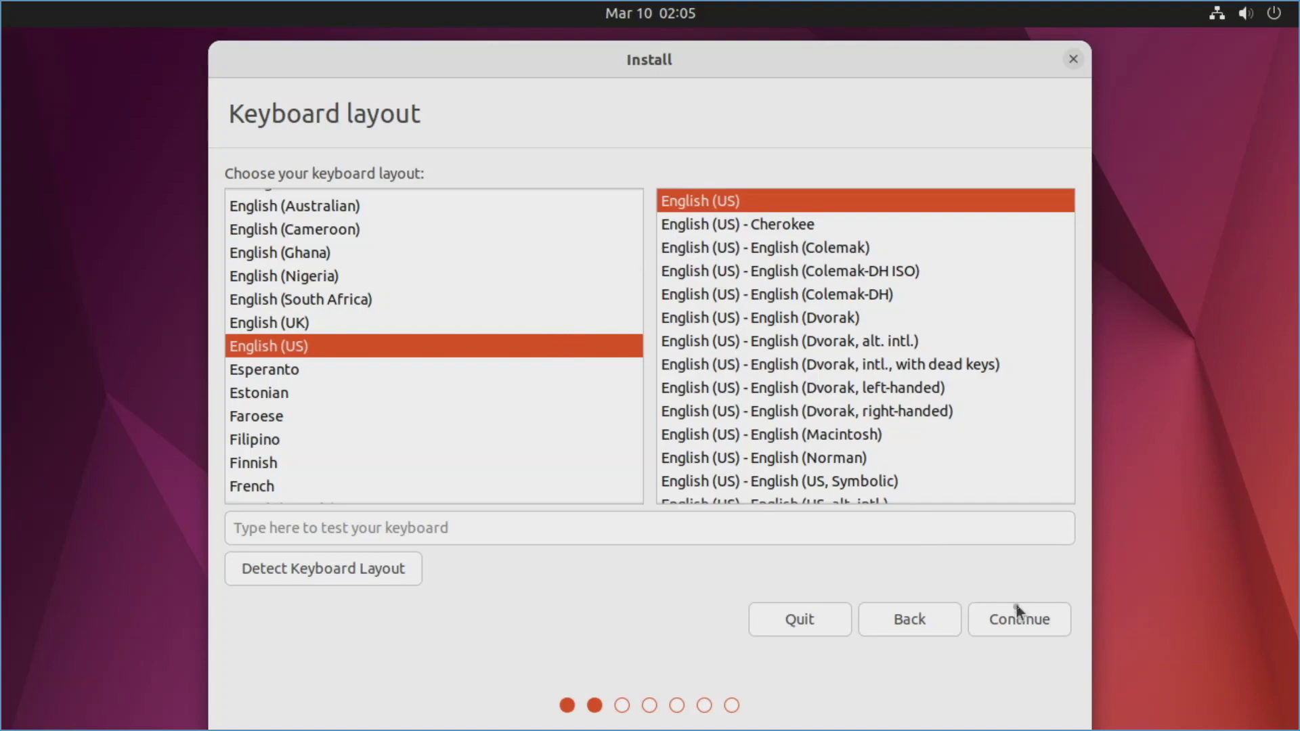
pyautogui.click(1024, 621)
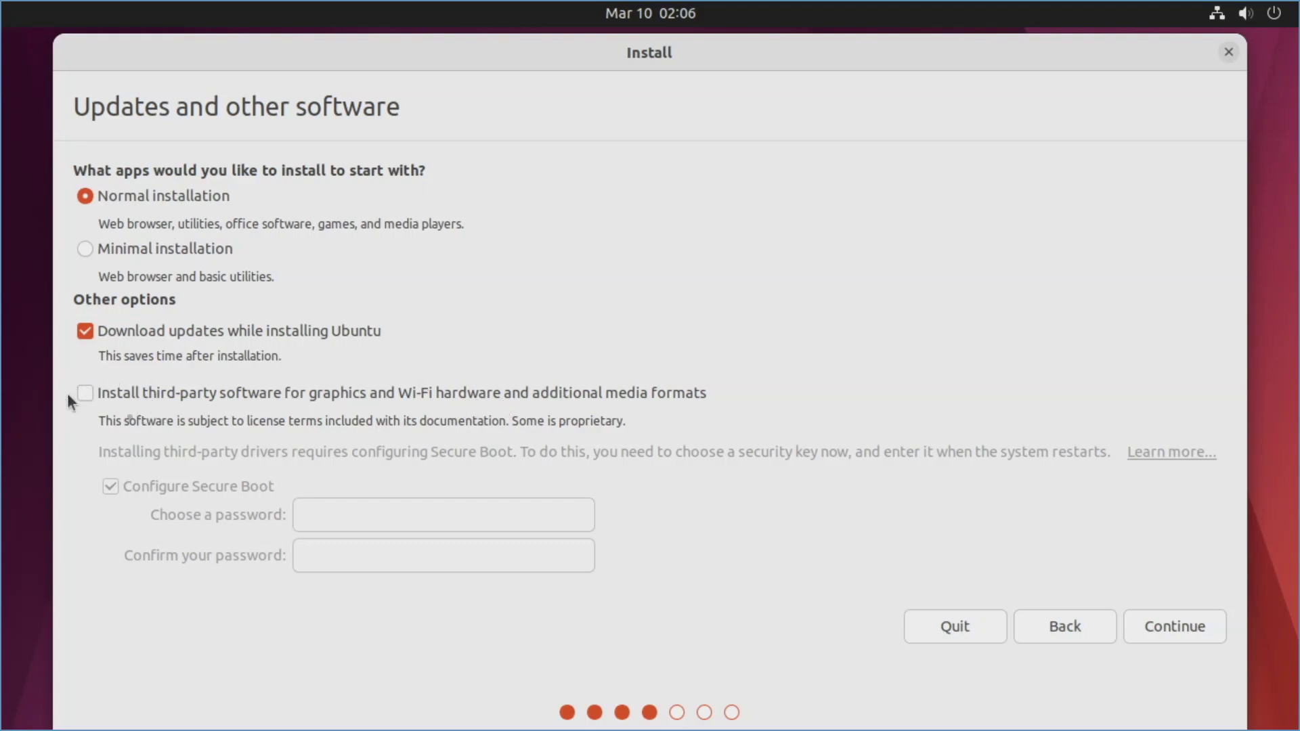
# Keep Normal installation with updates, choose Erase disk and install Ubuntu, and start the installation
pyautogui.click(1169, 628)
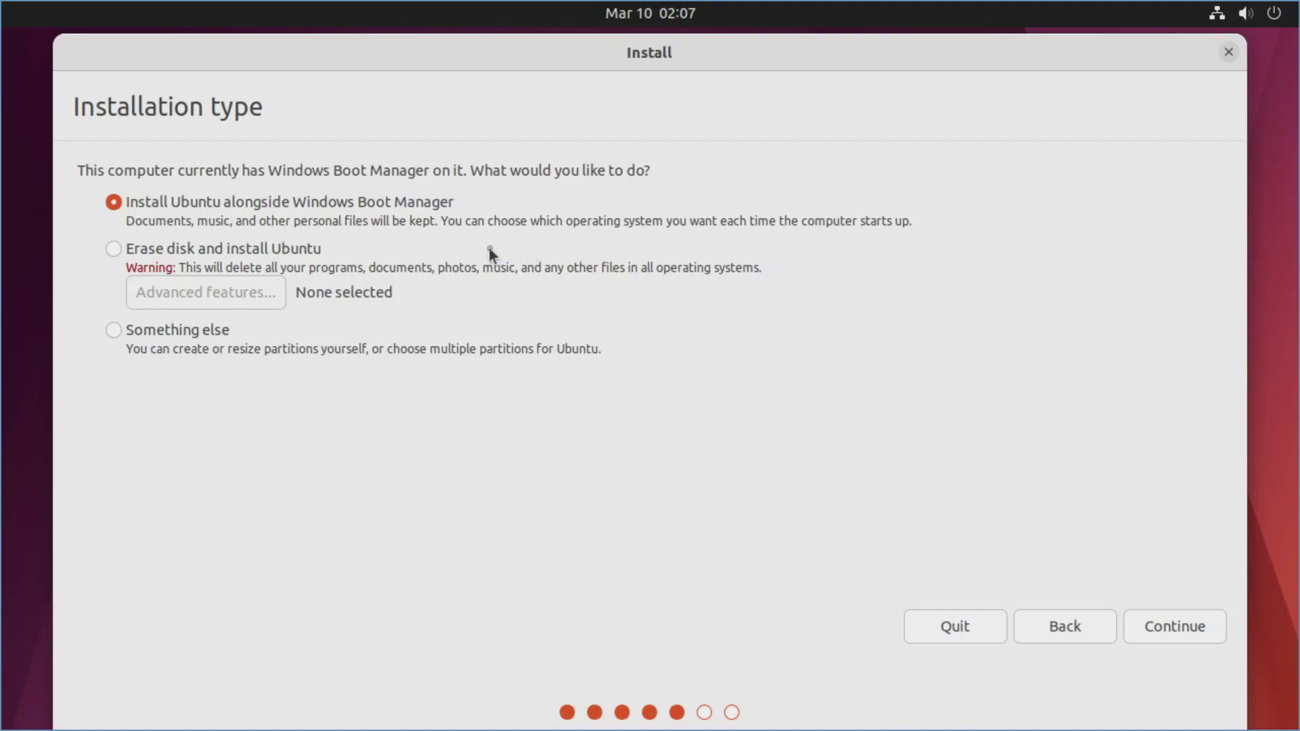
pyautogui.click(185, 251)
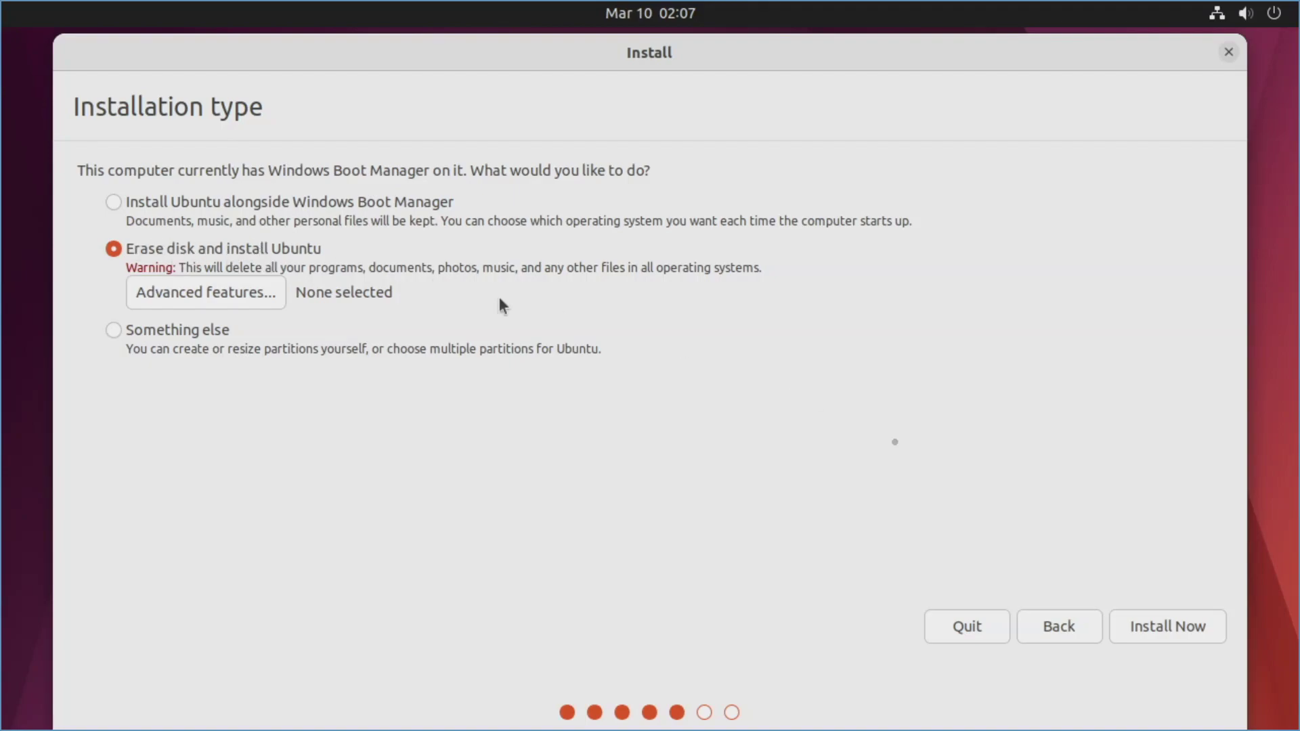
pyautogui.click(1145, 625)
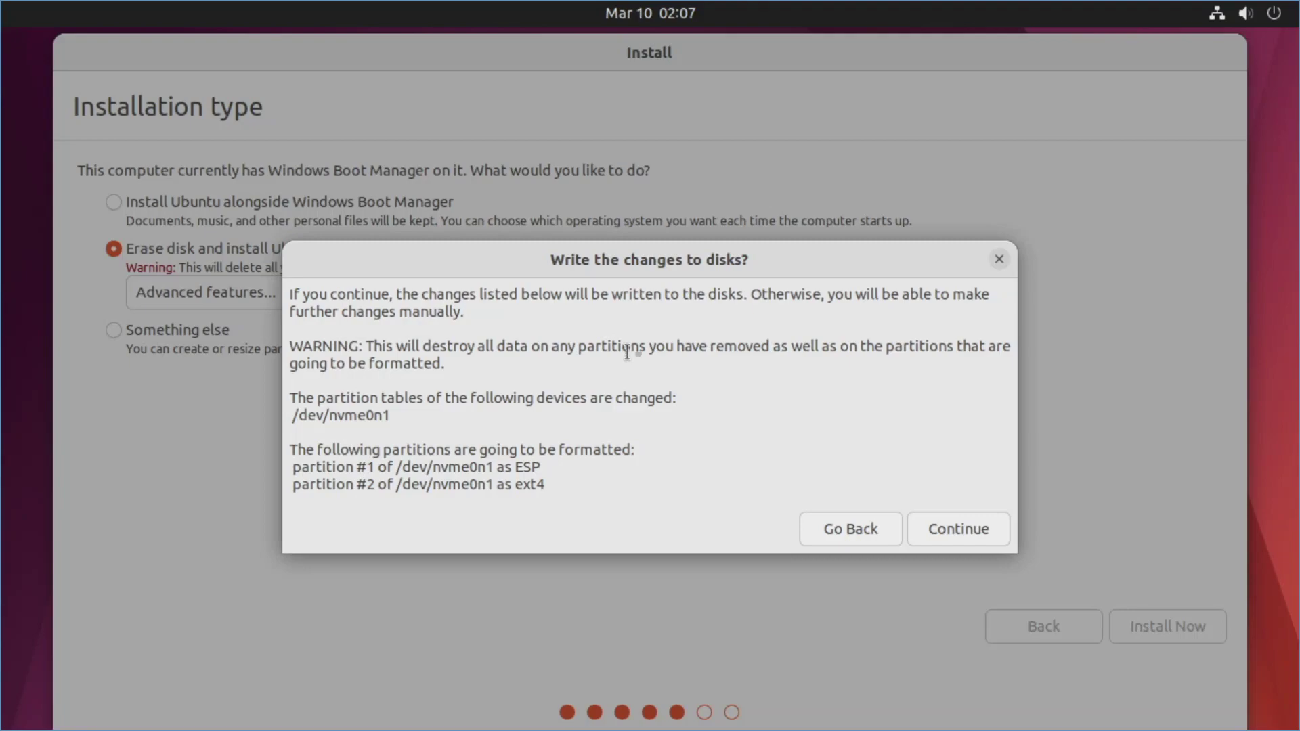
# Confirm writing the partition changes, keep the New York time zone, and enter the user's name
pyautogui.click(954, 529)
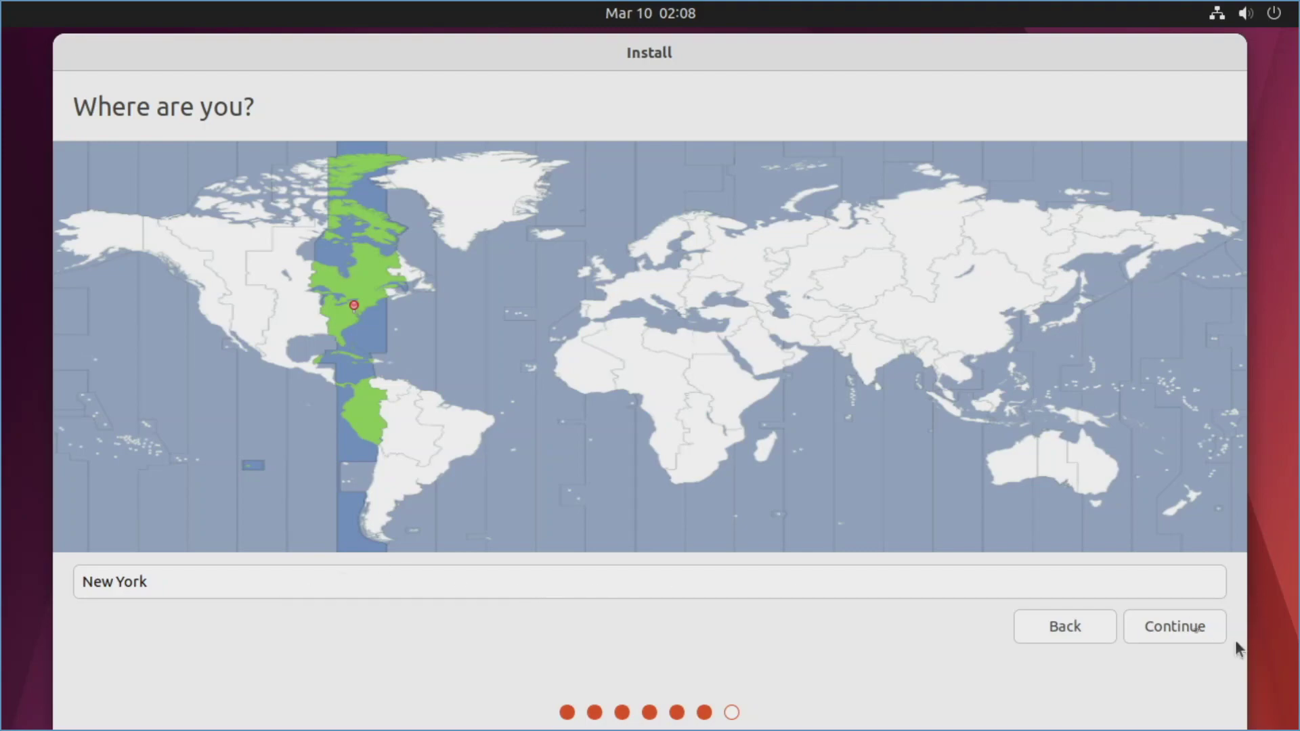
pyautogui.click(1192, 630)
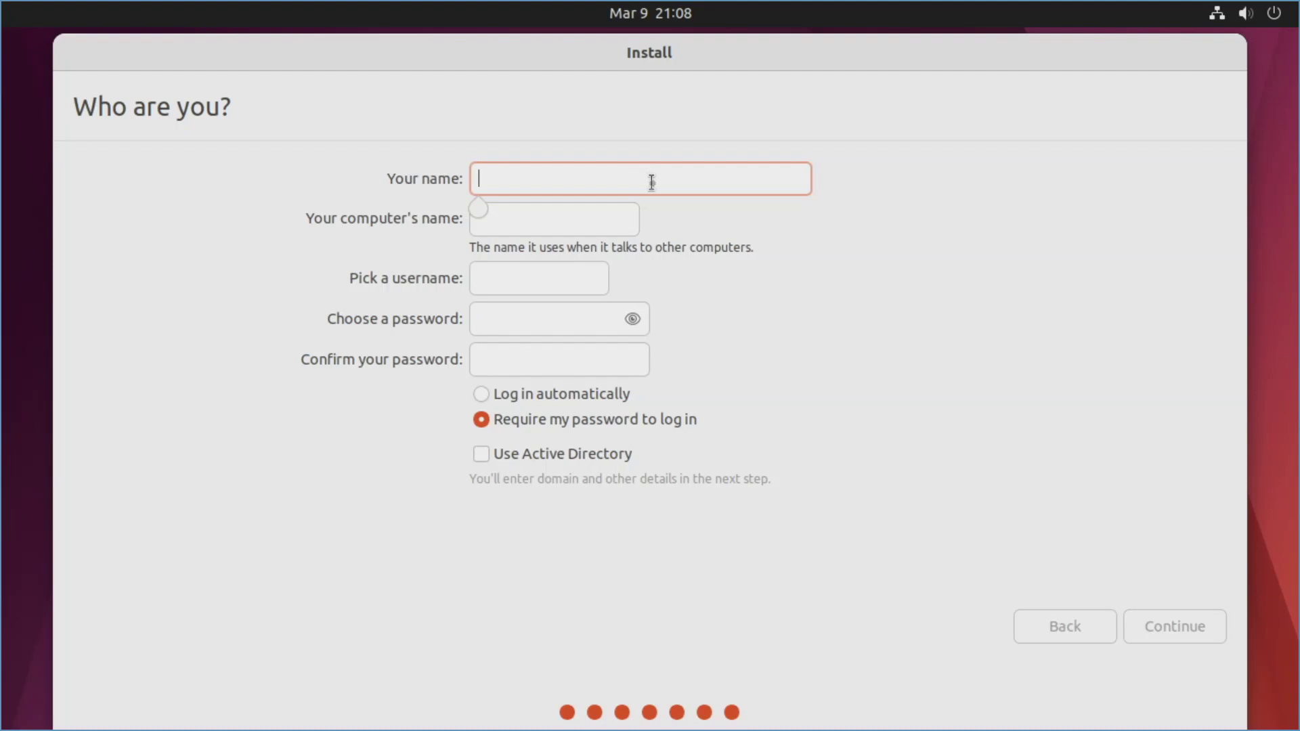
pyautogui.write('Wacky')
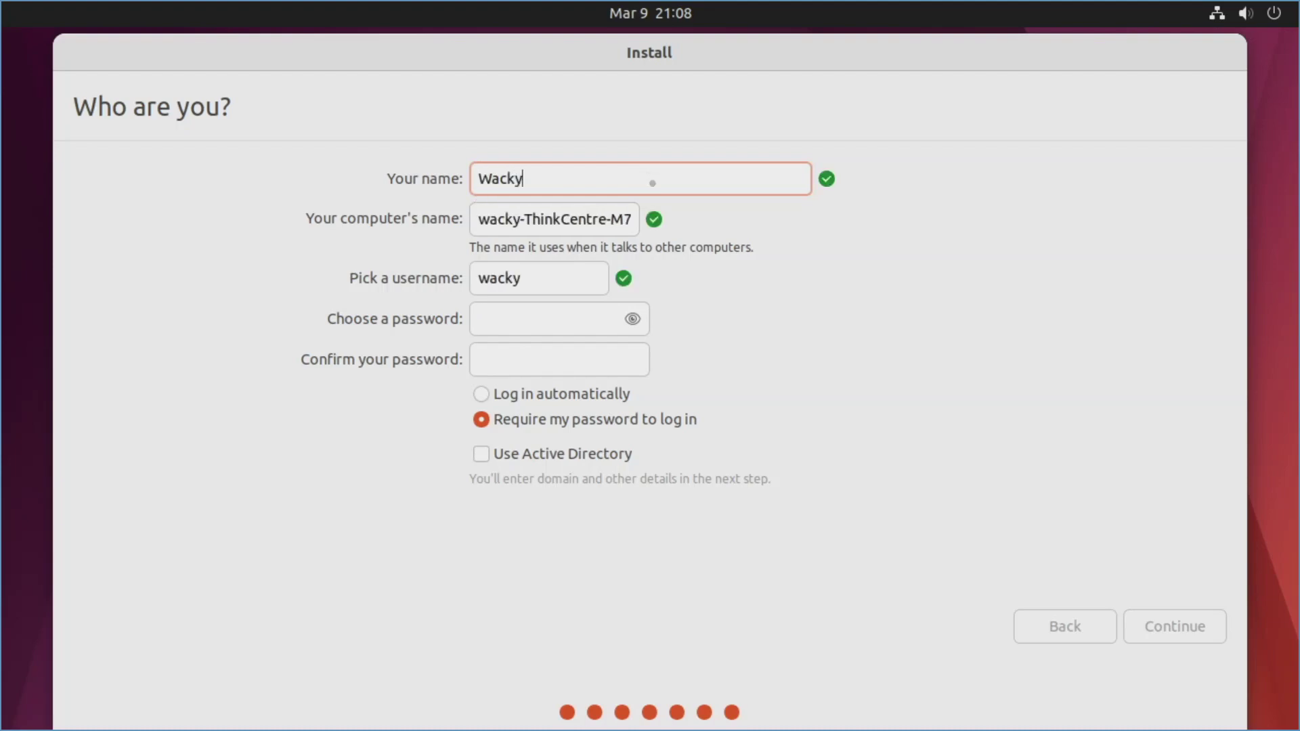
# Change the computer name to Cake20q and enter and confirm the account password
pyautogui.moveTo(623, 220); pyautogui.dragTo(458, 215)
pyautogui.press('BackSpace')
pyautogui.write('Cake20q')
pyautogui.click(509, 313)
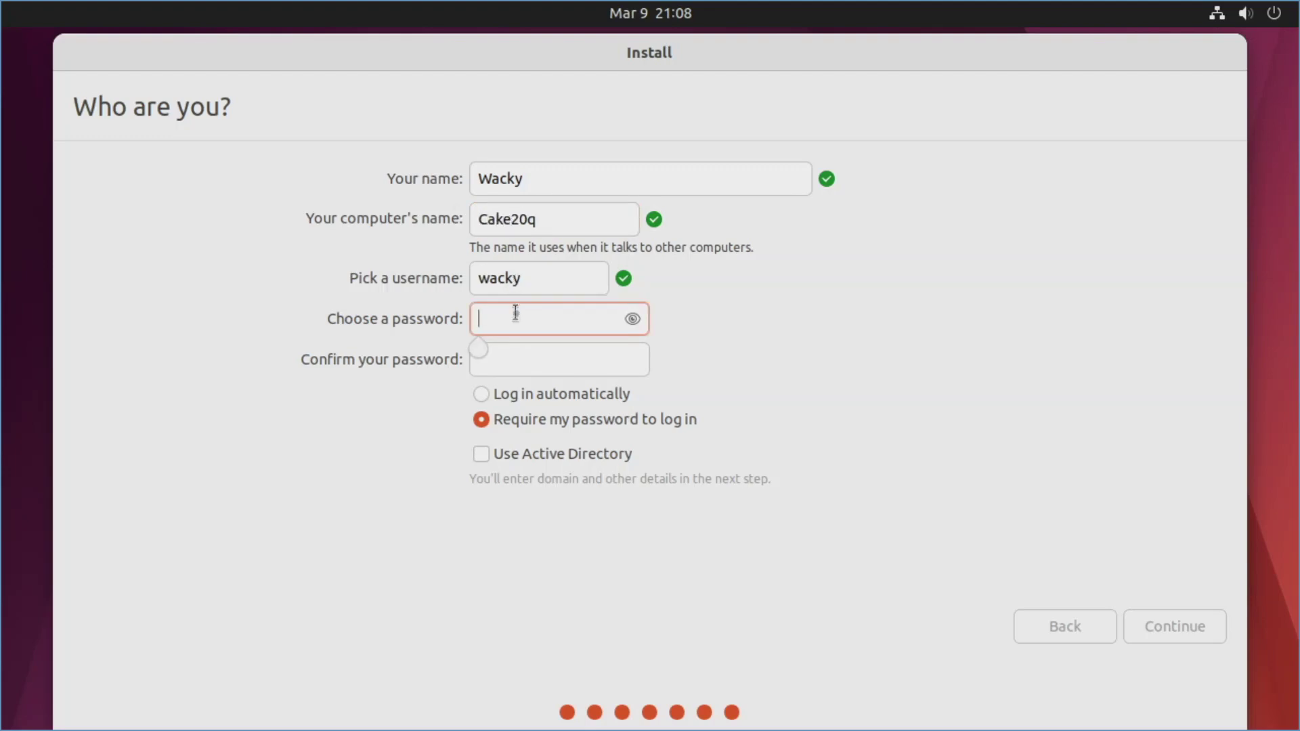
pyautogui.write('●●●●')
pyautogui.press('Tab')
pyautogui.write('●●●●')
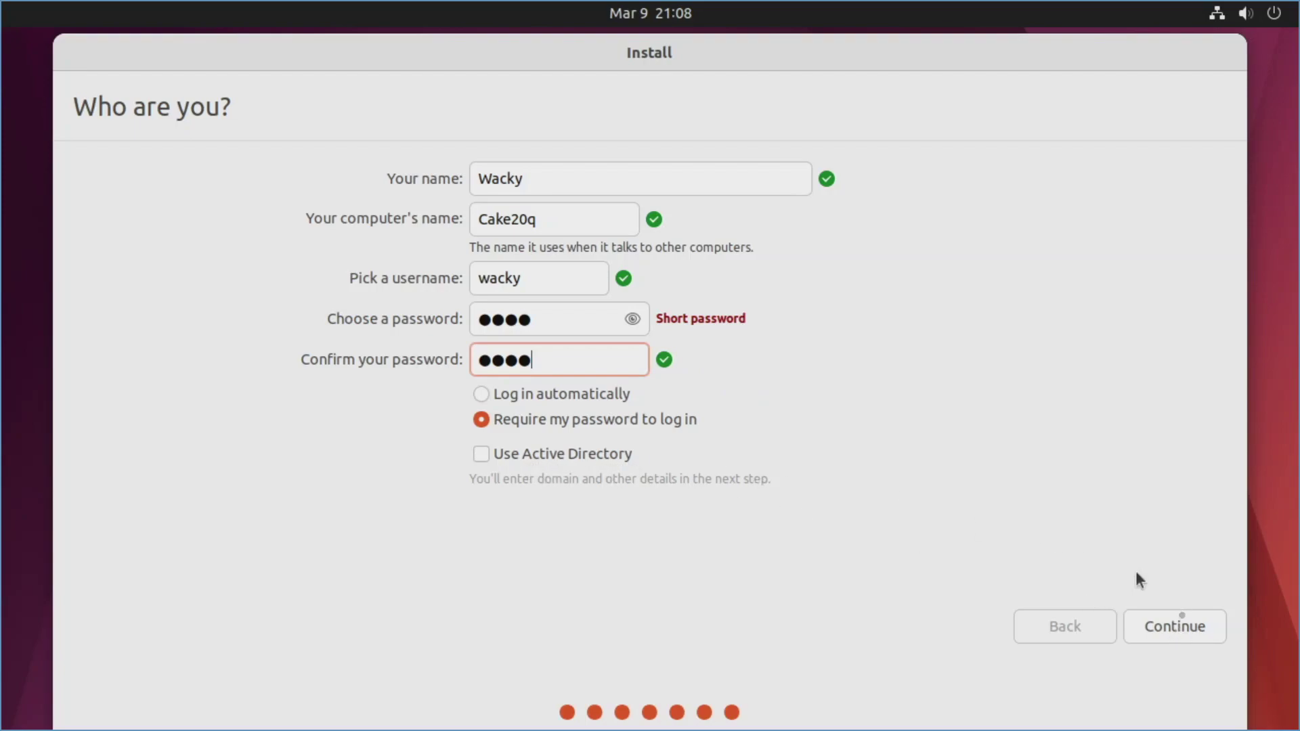
# Create the user account and show the detailed log while Ubuntu finishes installing
pyautogui.click(1182, 627)
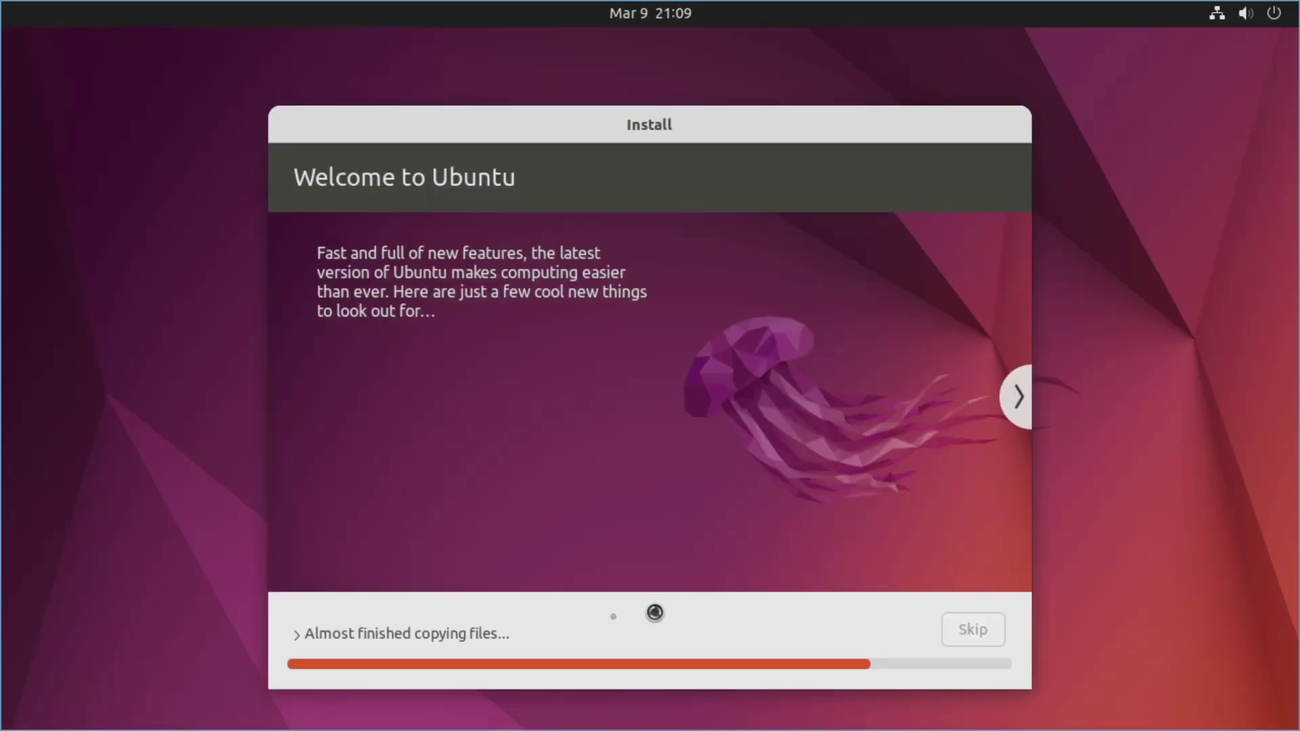
pyautogui.click(298, 635)
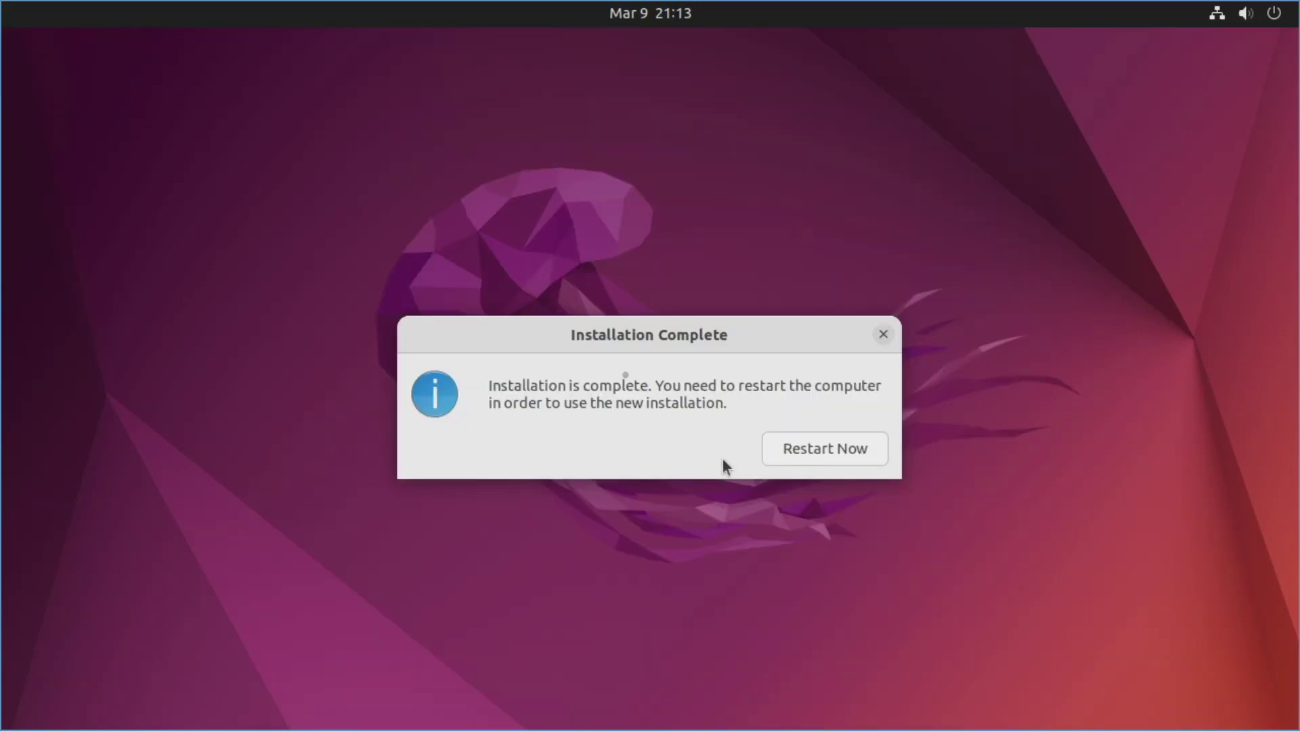
# Reboot into the new Ubuntu with the USB removed and log in with the account password
pyautogui.click(842, 454)
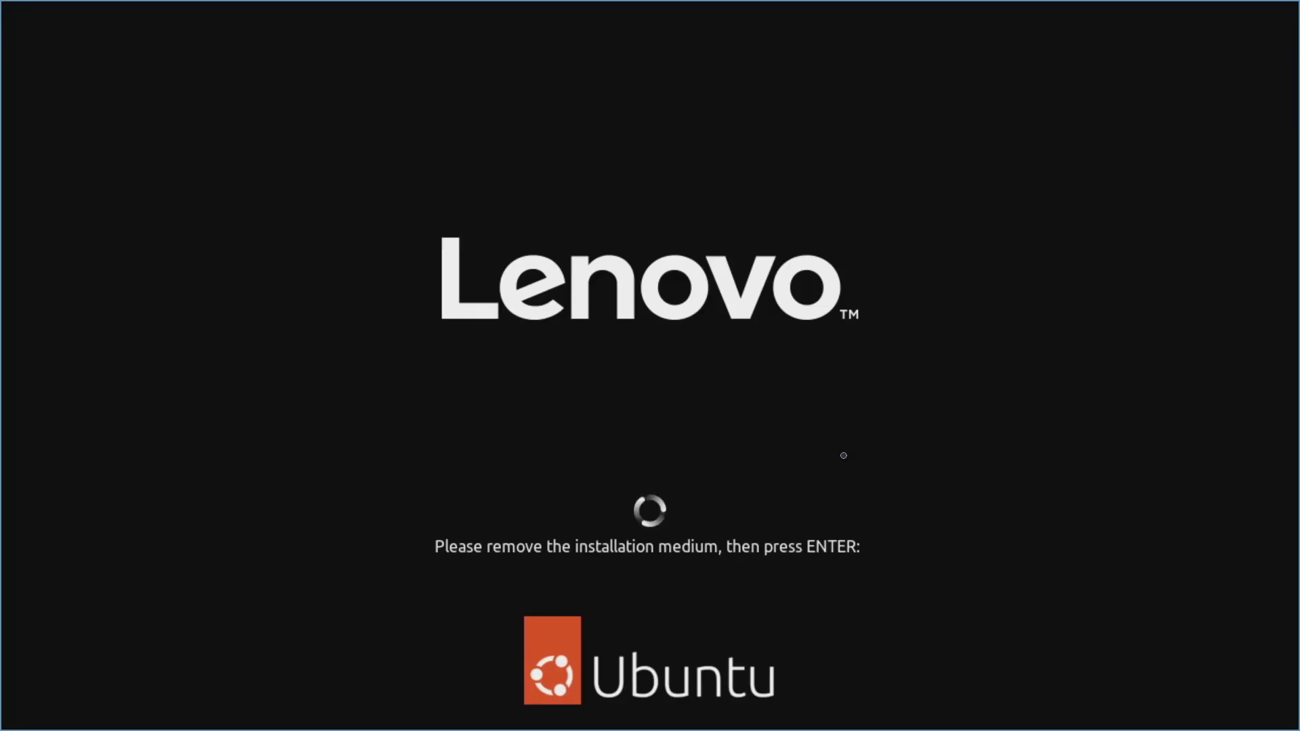
pyautogui.press('Return')
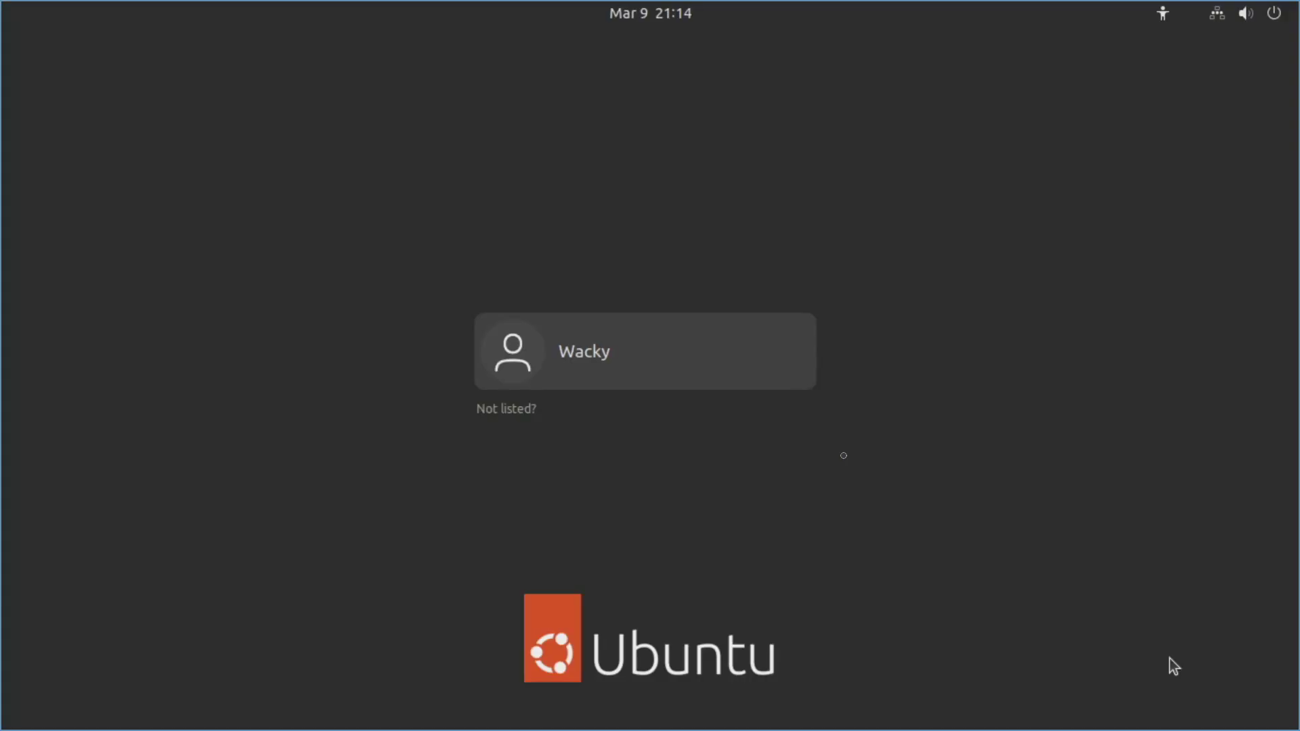
pyautogui.click(607, 350)
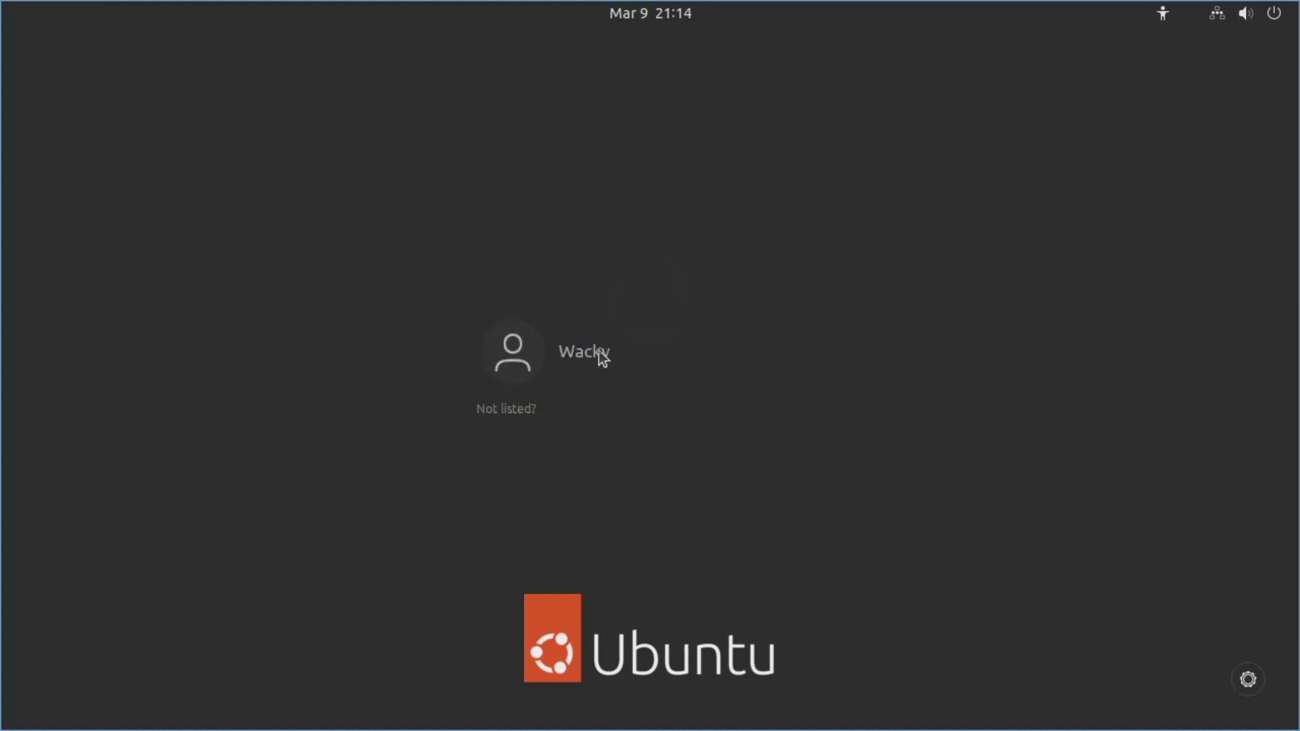
pyautogui.write('****')
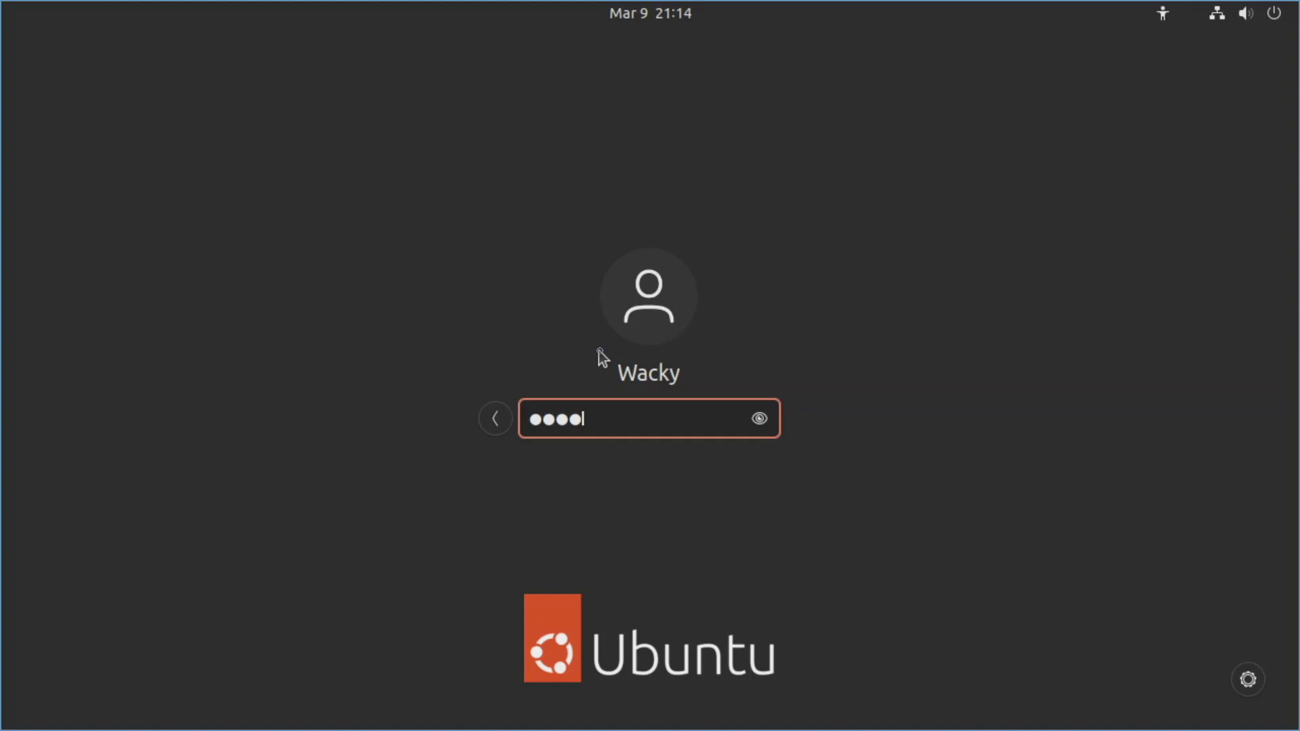
pyautogui.press('Return')
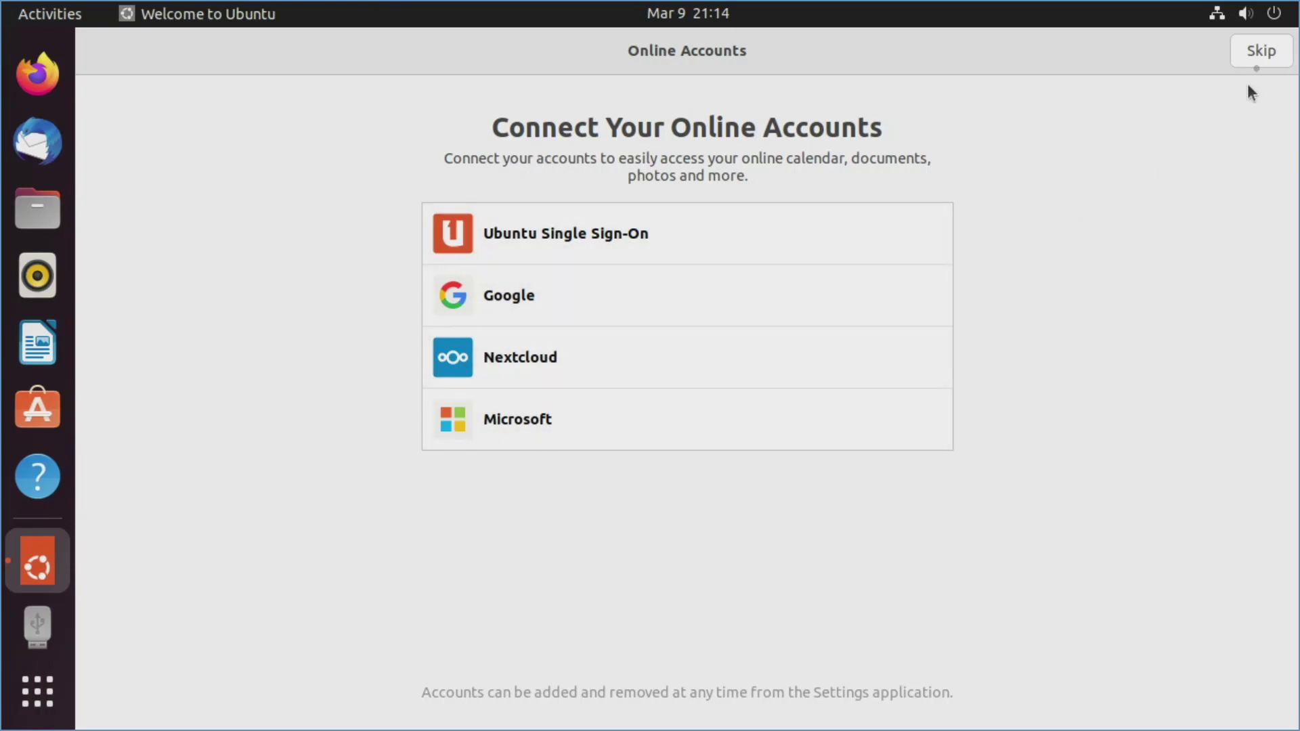
# Skip online accounts, leave Ubuntu Pro off, decline sending system info, and browse the suggested apps
pyautogui.click(1257, 59)
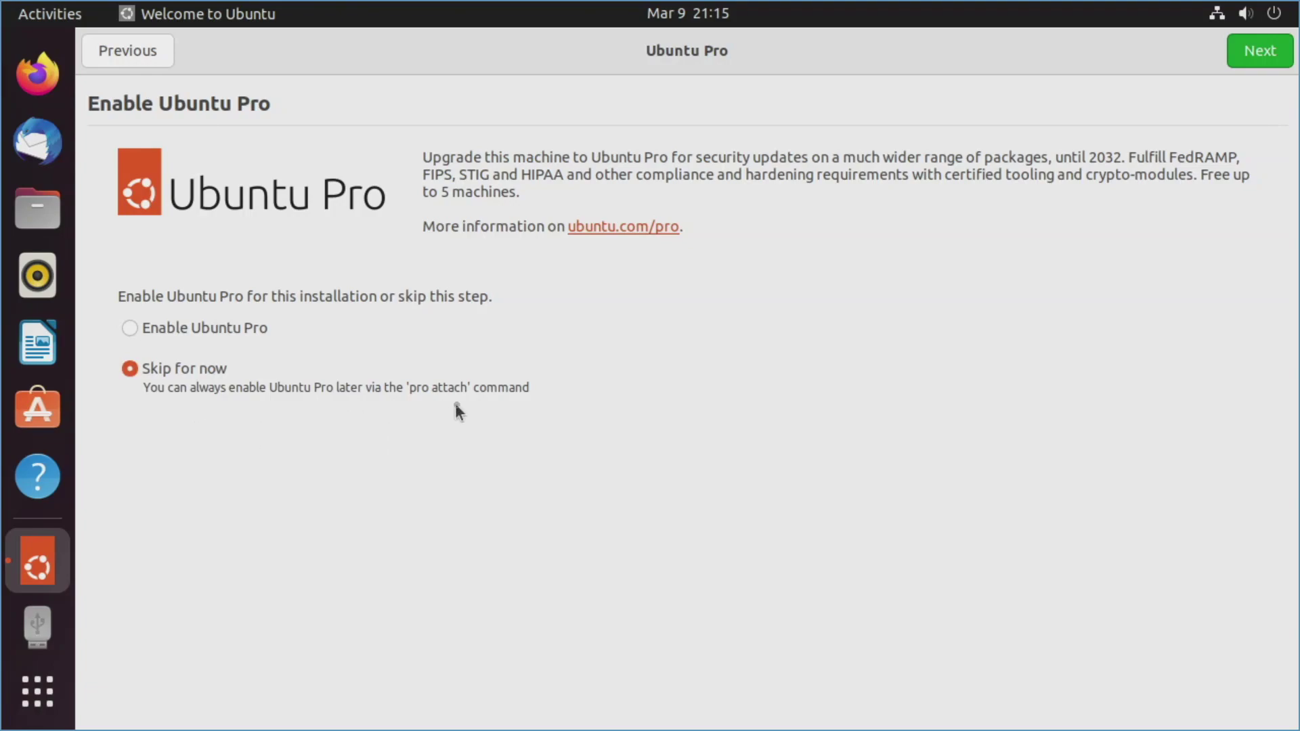
pyautogui.click(1240, 51)
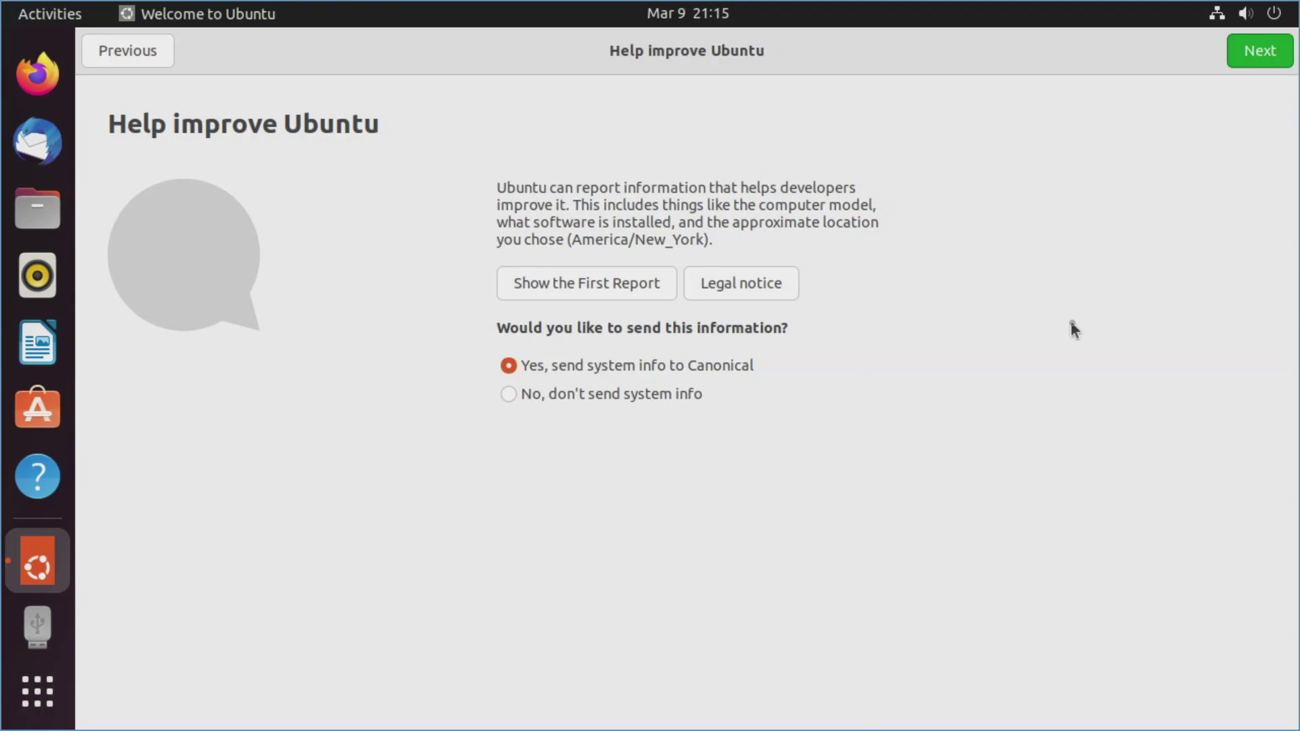
pyautogui.click(514, 396)
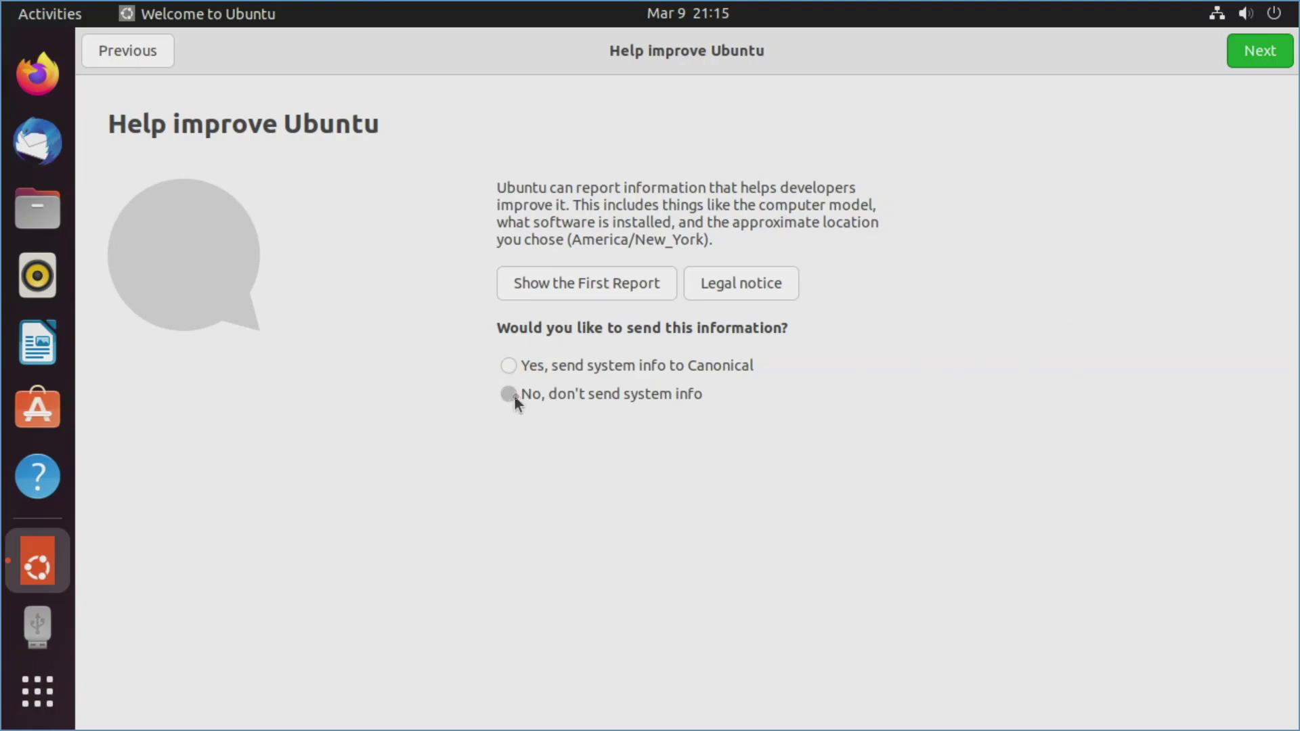
pyautogui.click(1262, 56)
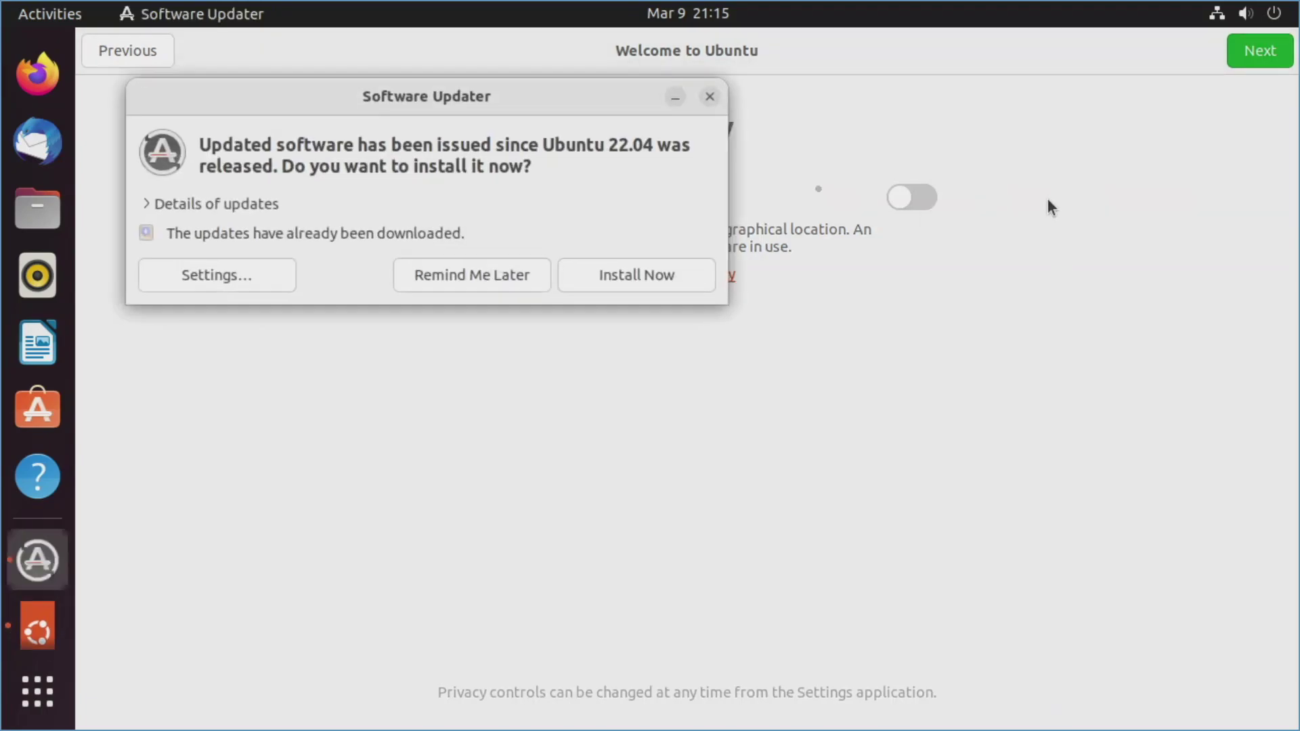
pyautogui.click(1265, 60)
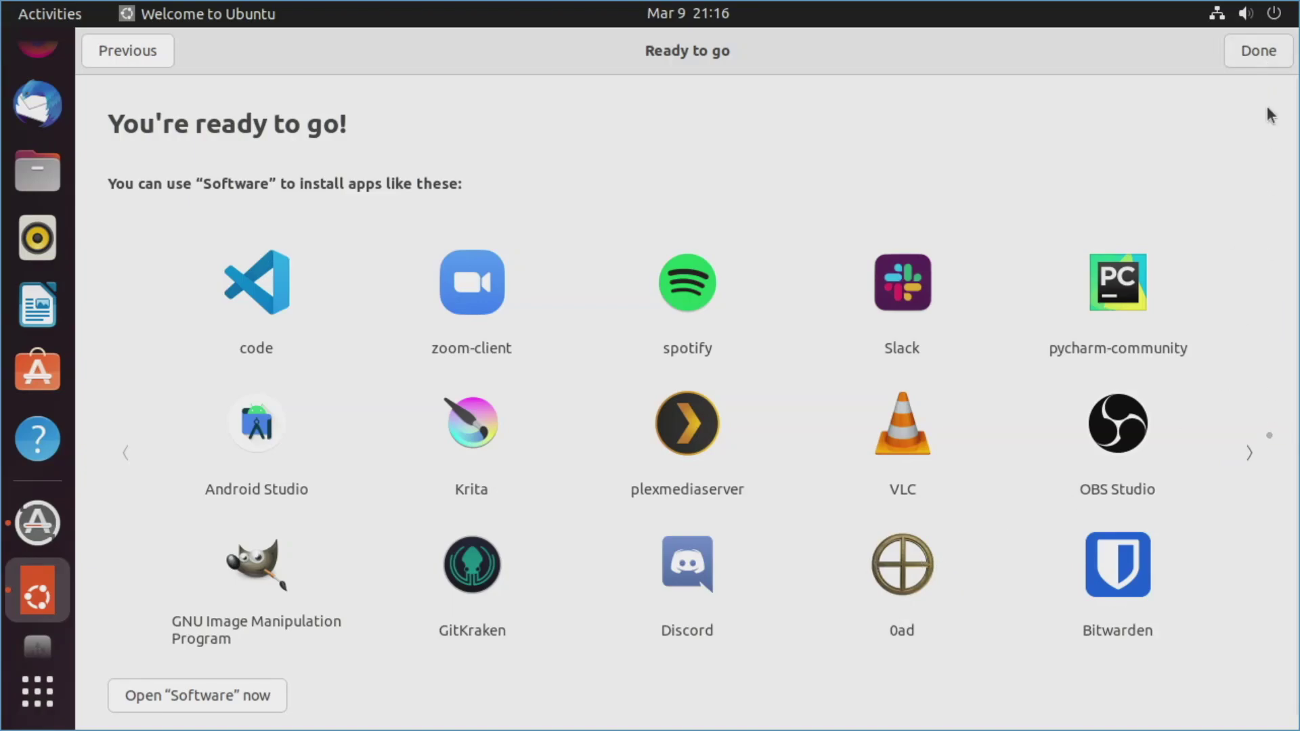
pyautogui.click(1249, 453)
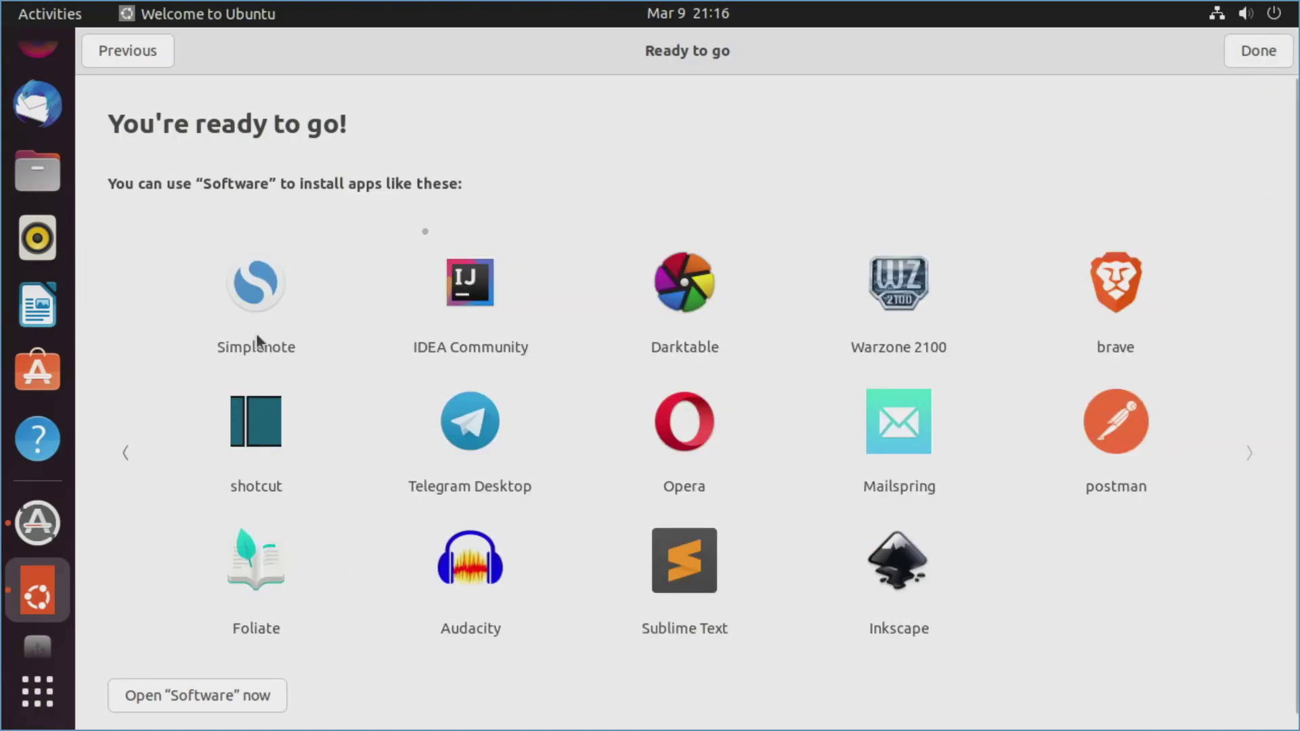
# Close the Welcome to Ubuntu wizard and review the list of pending updates
pyautogui.click(1254, 60)
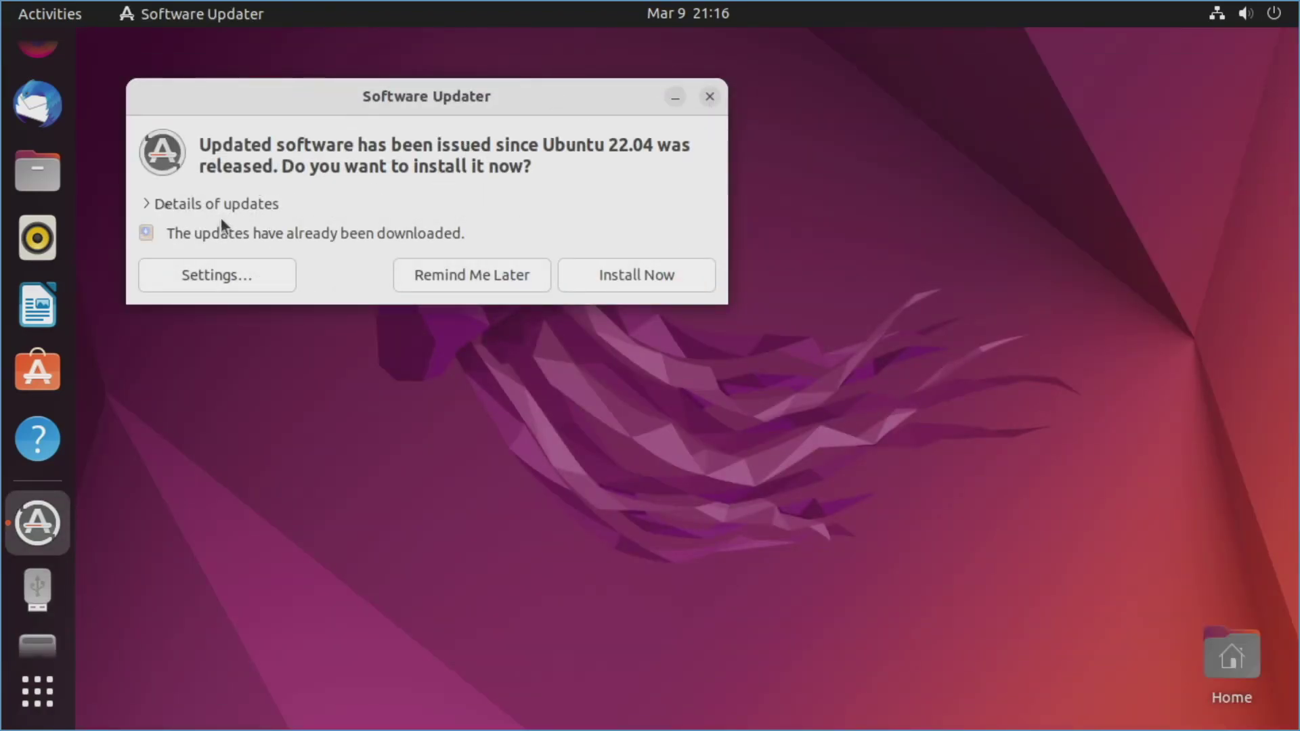
pyautogui.click(149, 207)
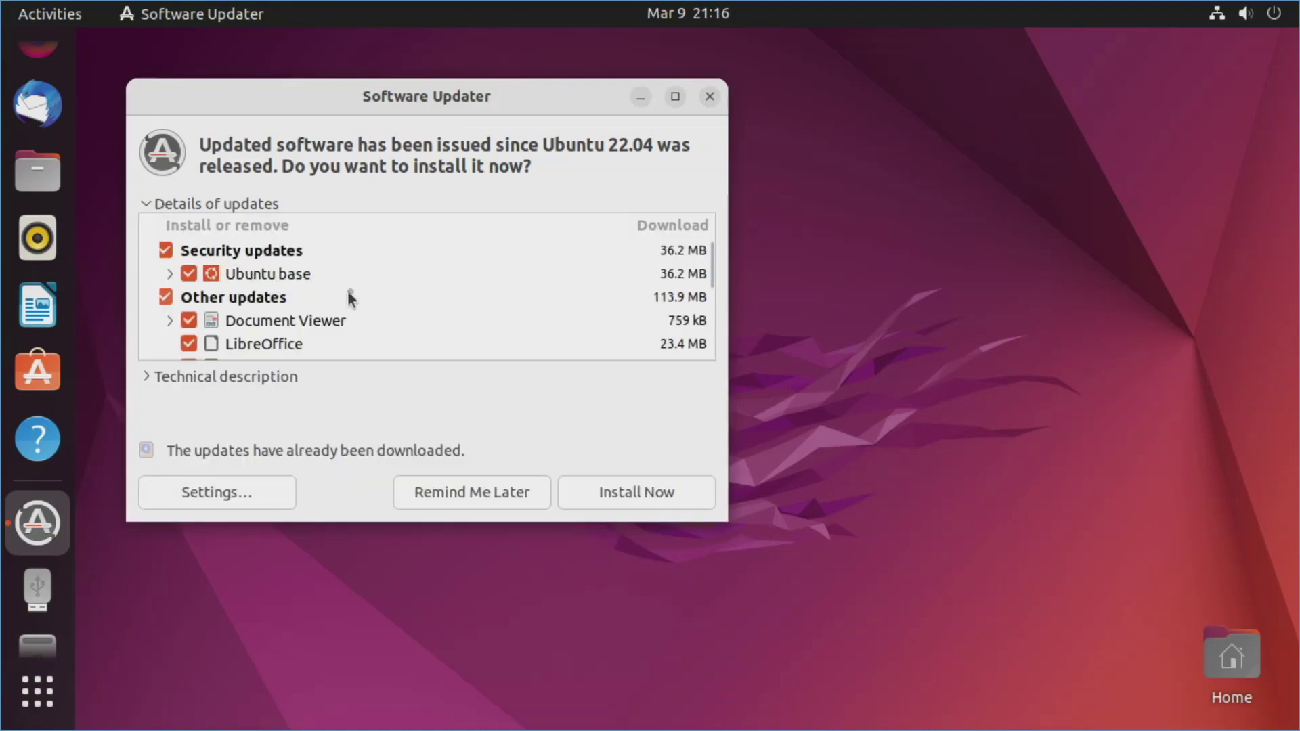
pyautogui.scroll(-4, 349, 295)
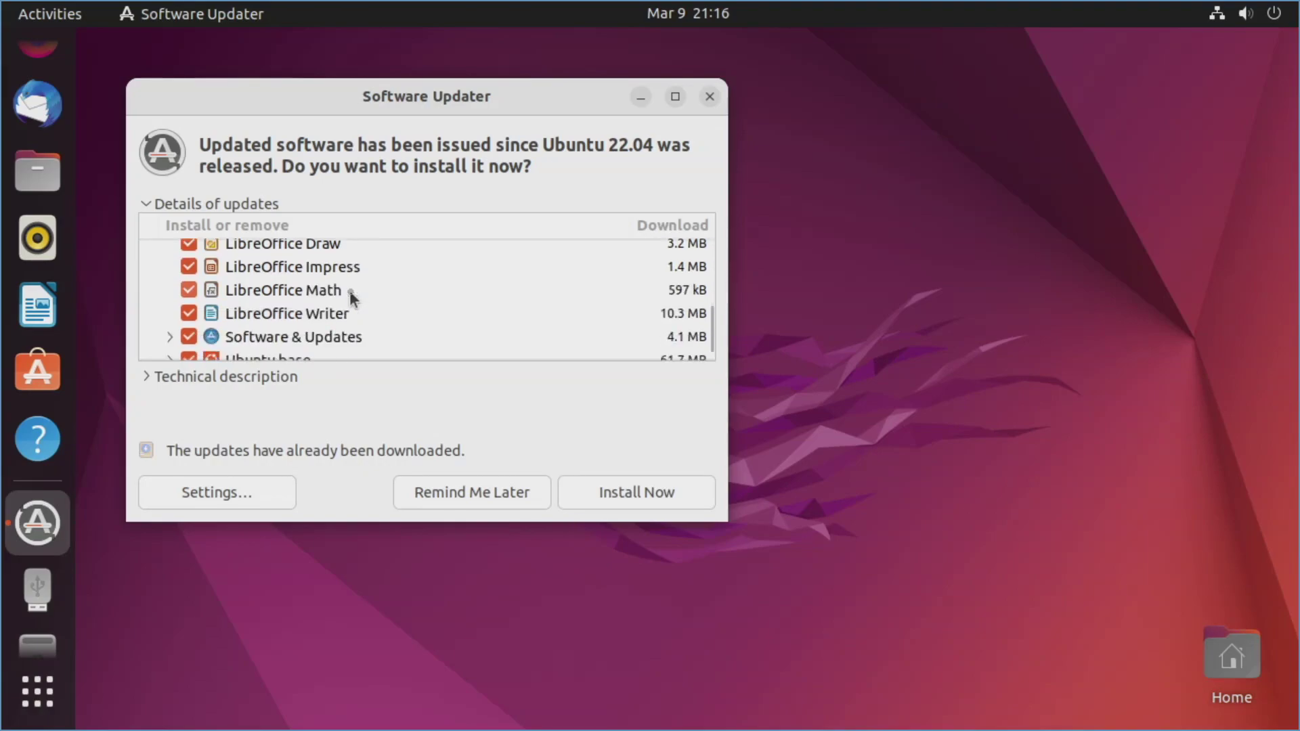
pyautogui.scroll(3, 349, 290)
pyautogui.scroll(3, 350, 292)
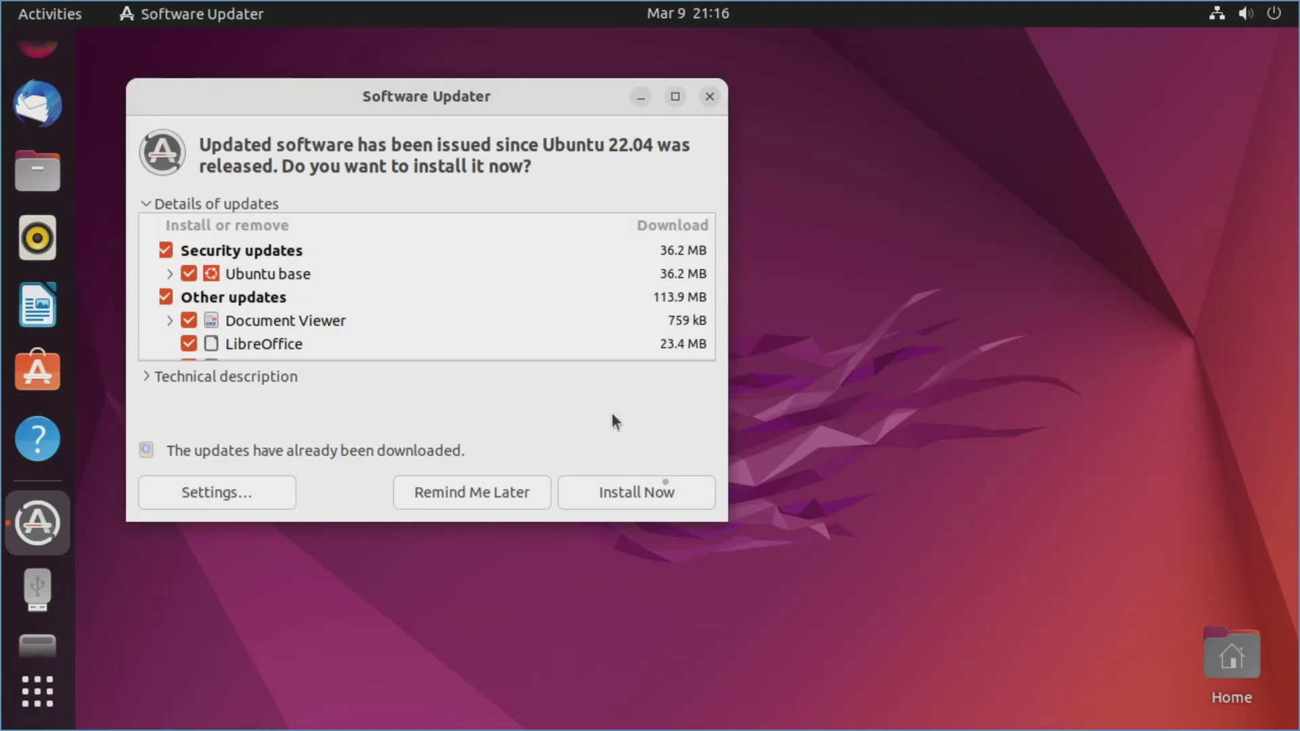
# Install all available updates and dismiss the up-to-date notice
pyautogui.click(665, 490)
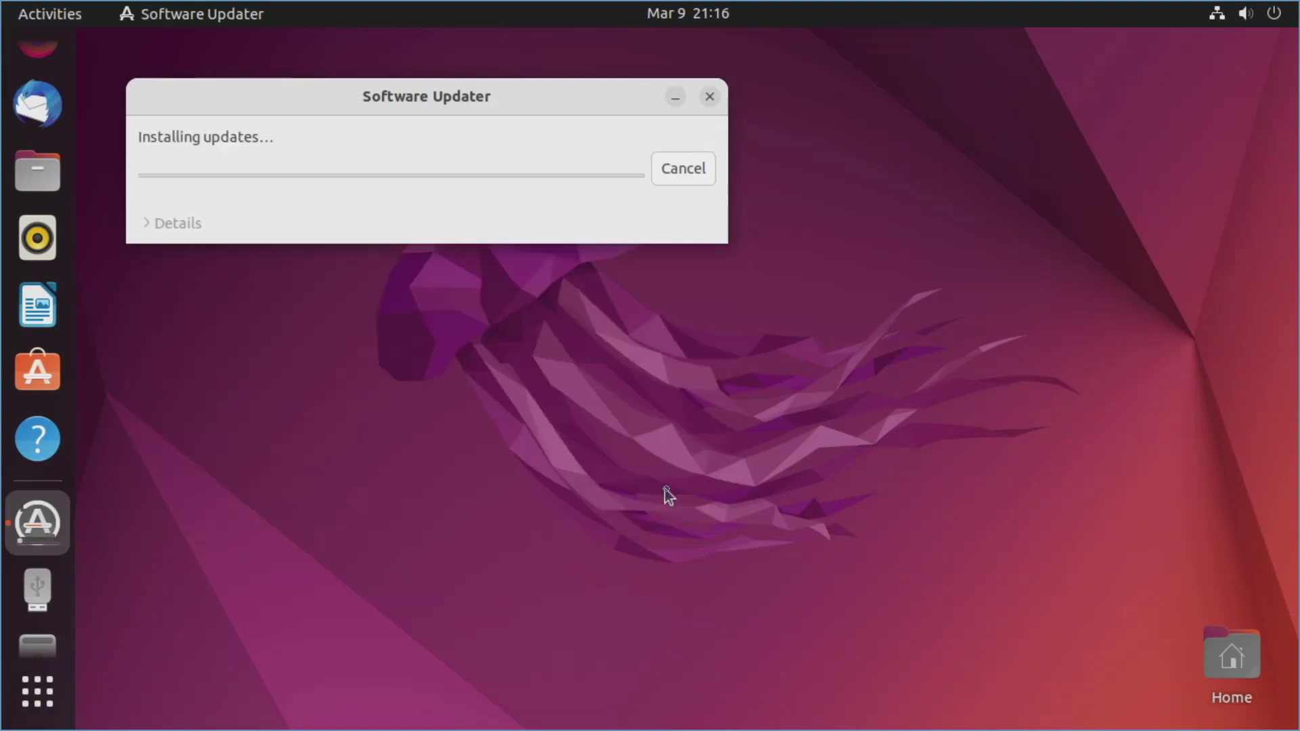
pyautogui.click(176, 229)
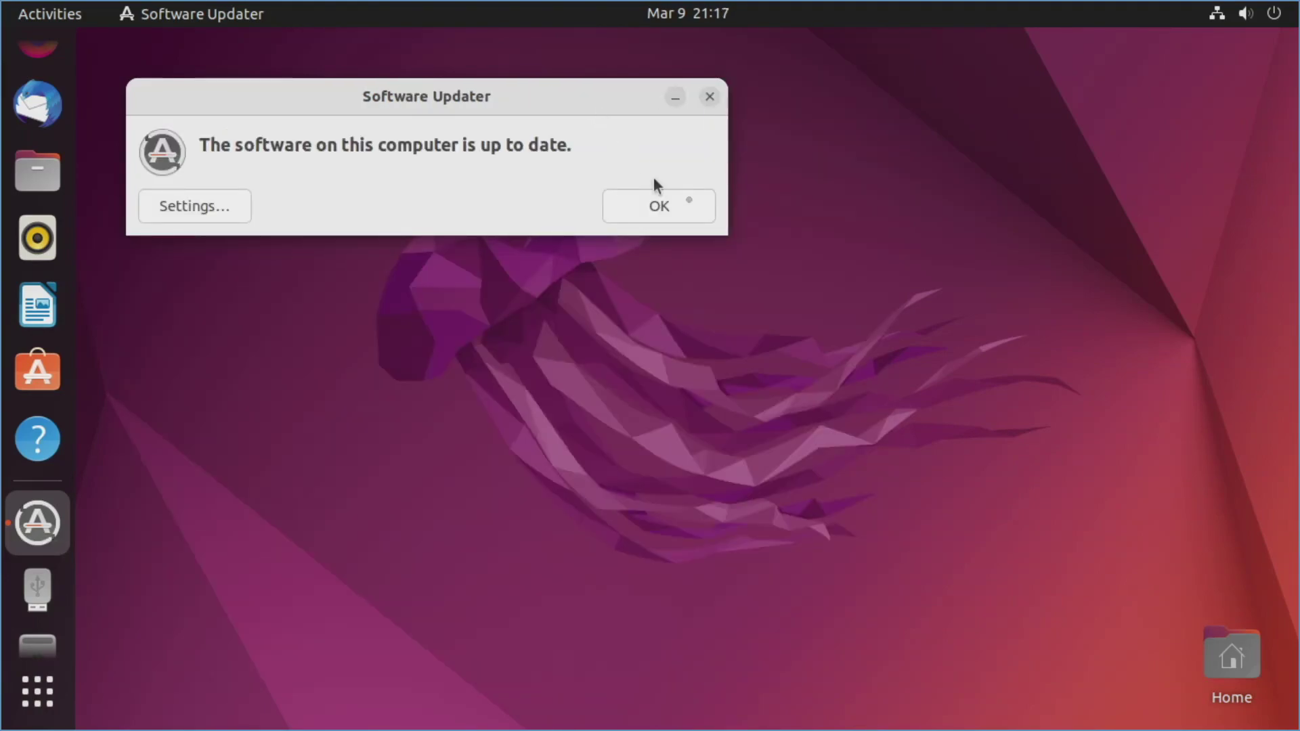
pyautogui.click(688, 203)
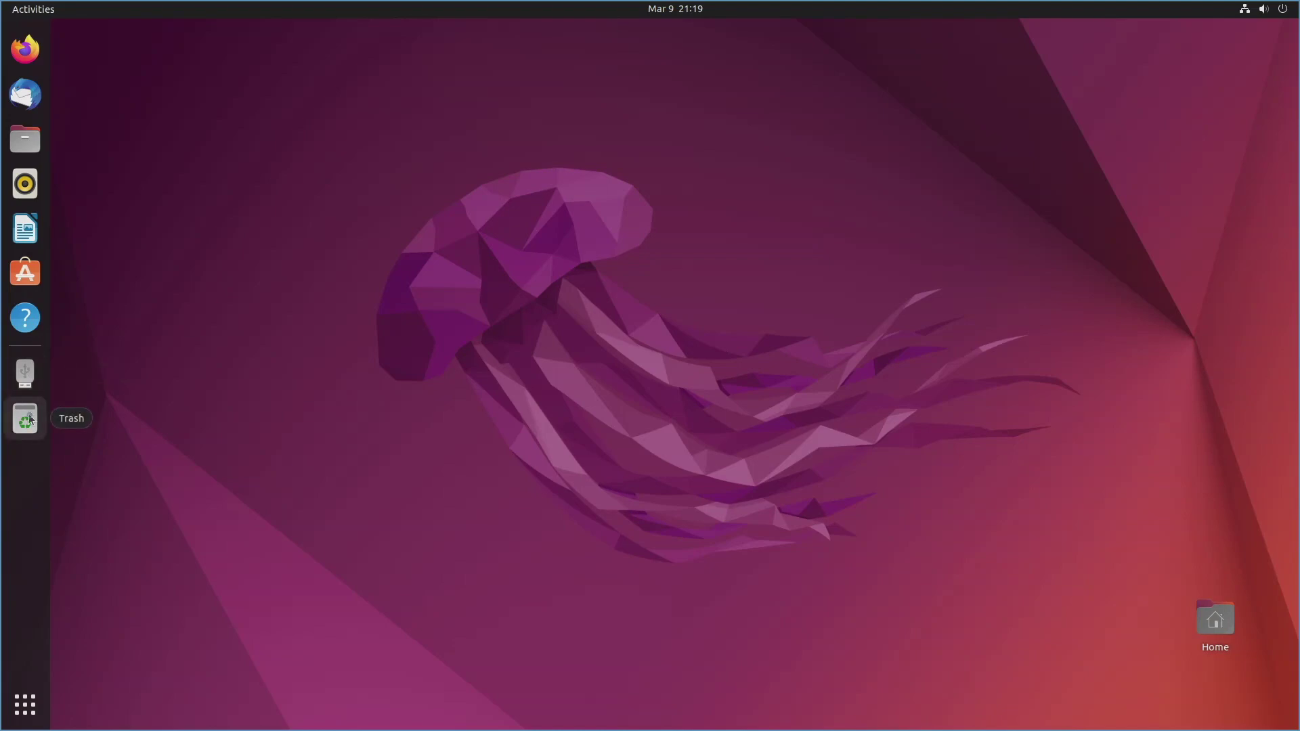
pyautogui.click(25, 707)
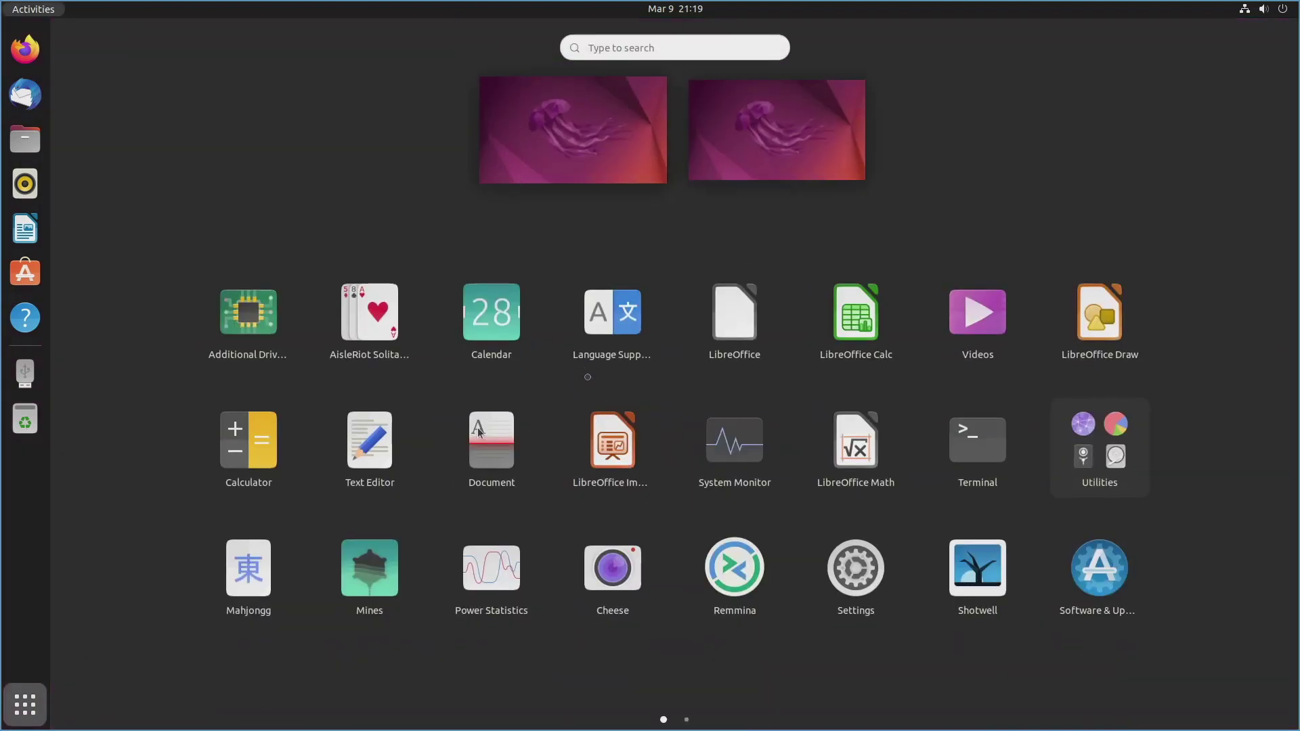
pyautogui.moveTo(1233, 444)
pyautogui.click(1222, 449)
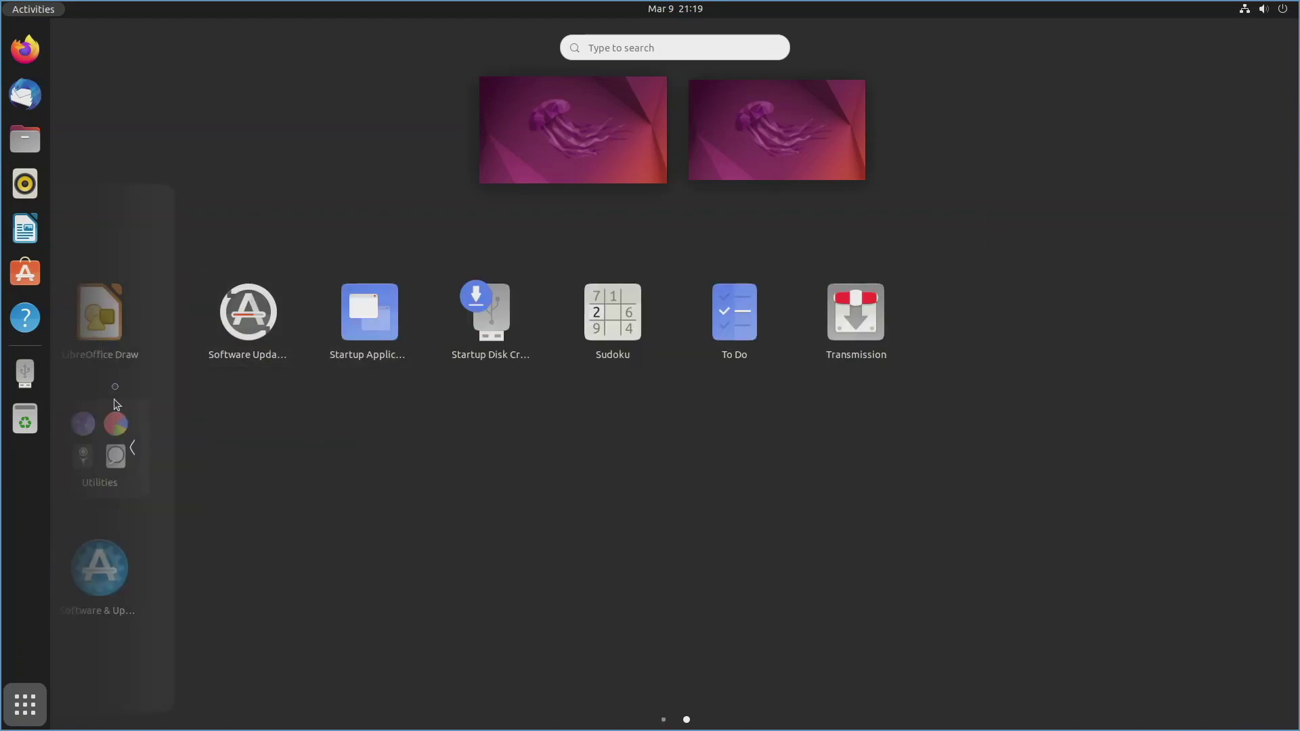
pyautogui.click(135, 449)
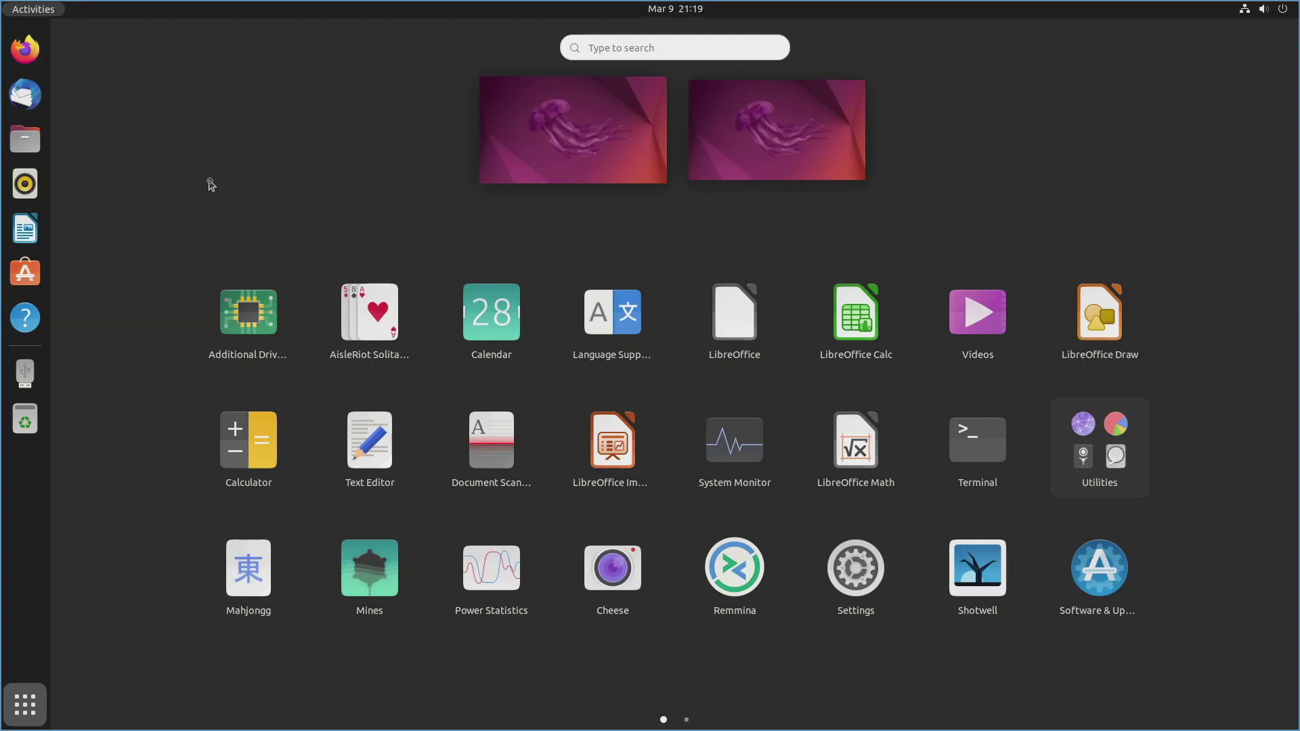
# Replace the jellyfish wallpaper with the mountain valley sunset photo from the Background settings
pyautogui.click(210, 185)
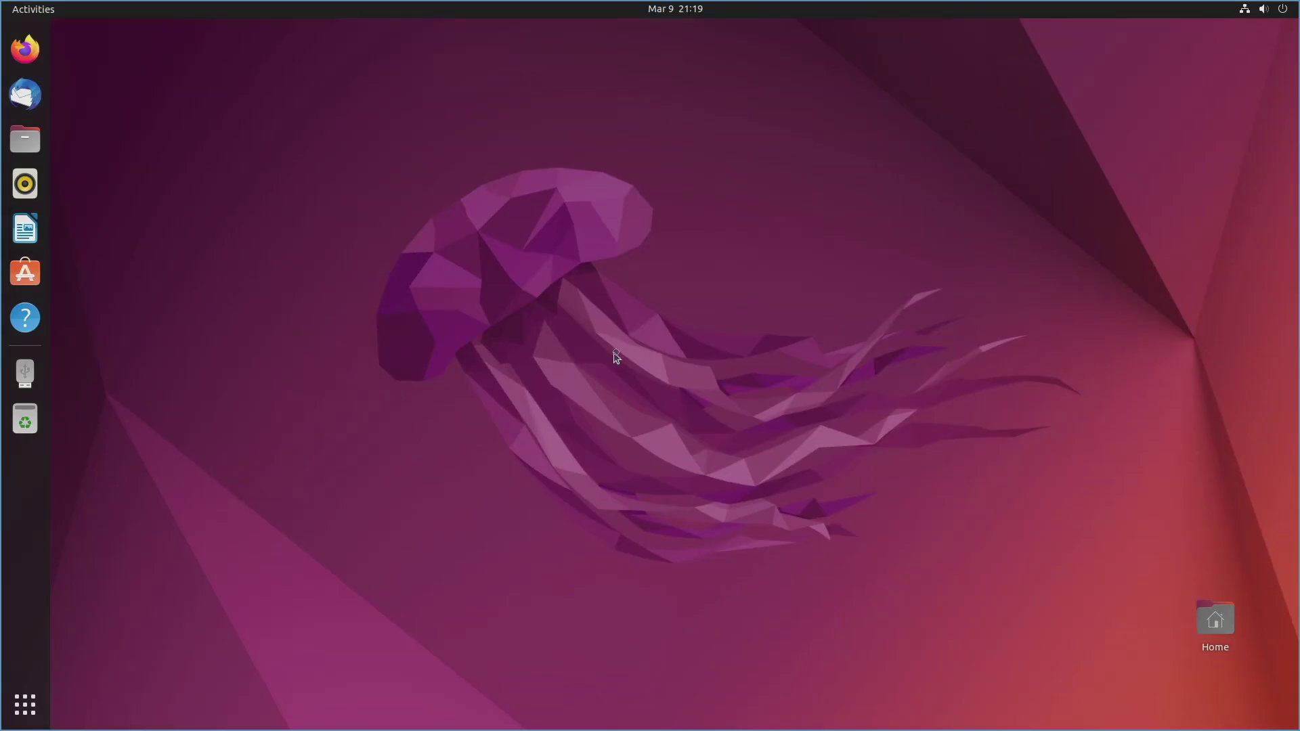
pyautogui.rightClick(696, 288)
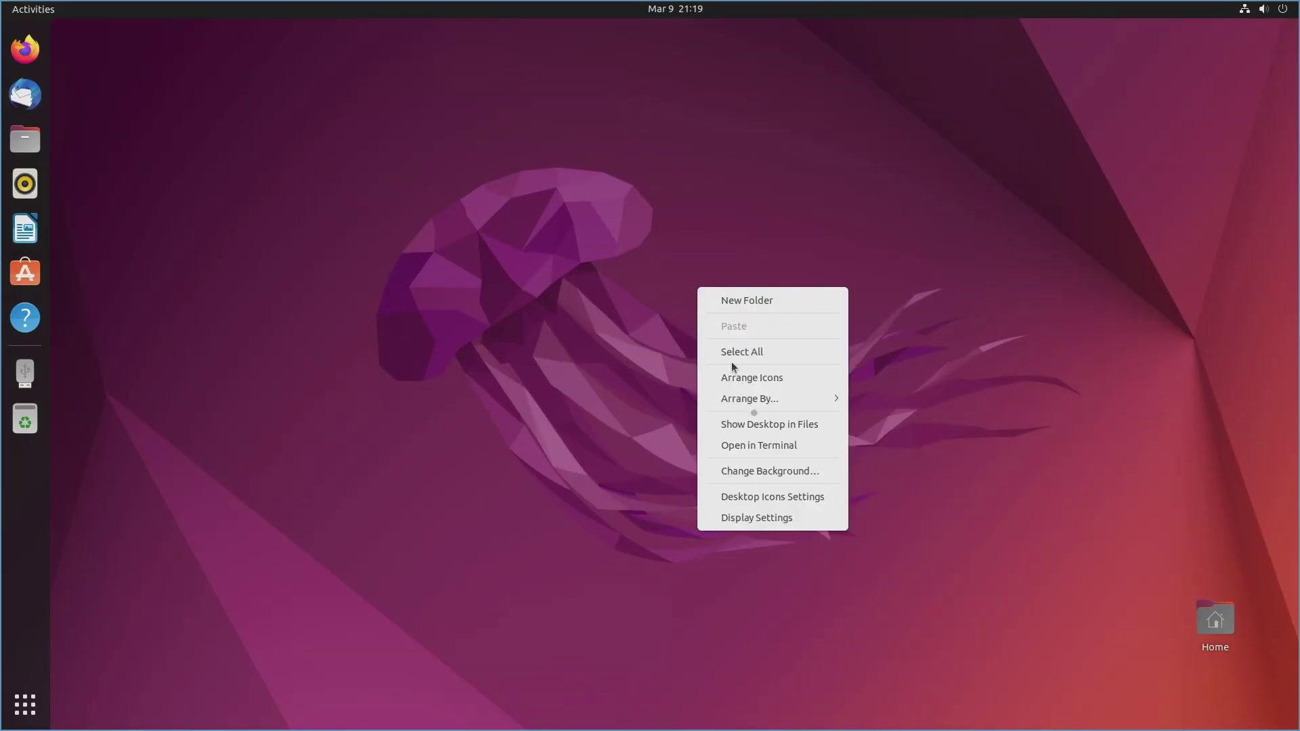
pyautogui.click(768, 472)
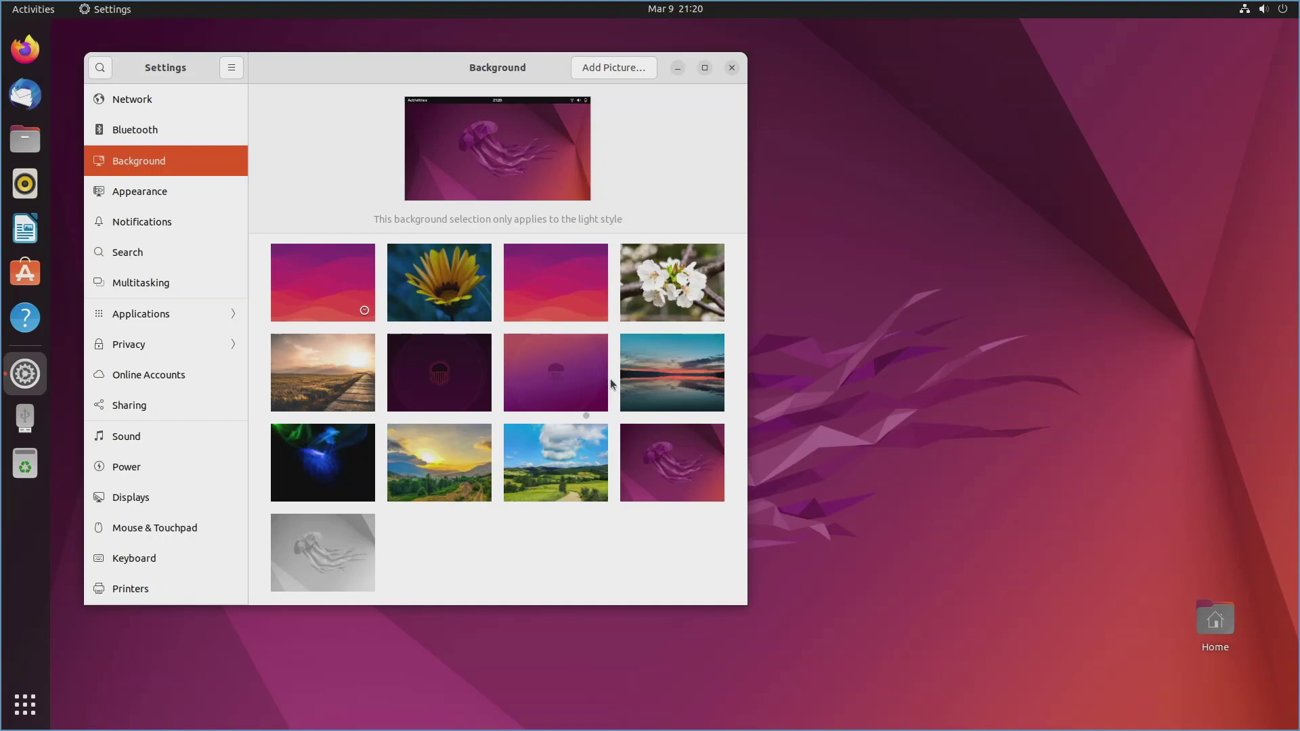
pyautogui.click(441, 465)
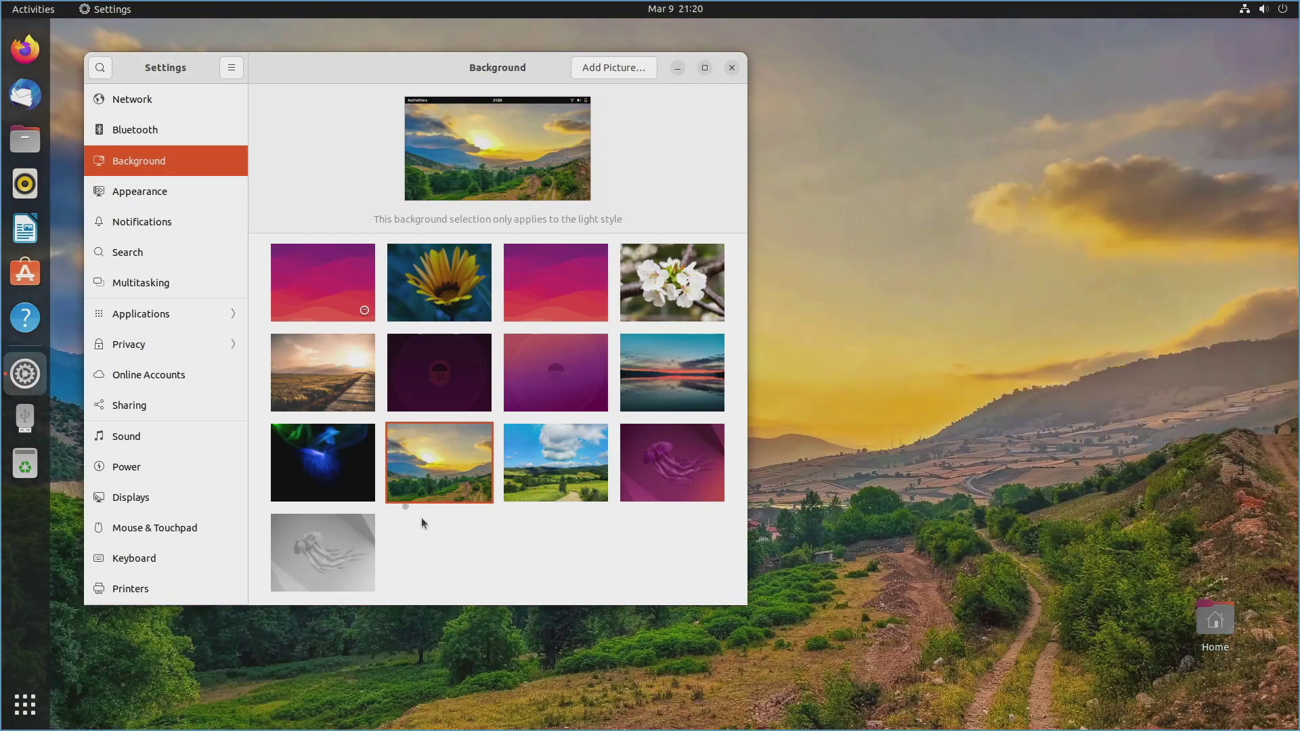
pyautogui.hotkey('alt', 'F4')
pyautogui.rightClick(660, 308)
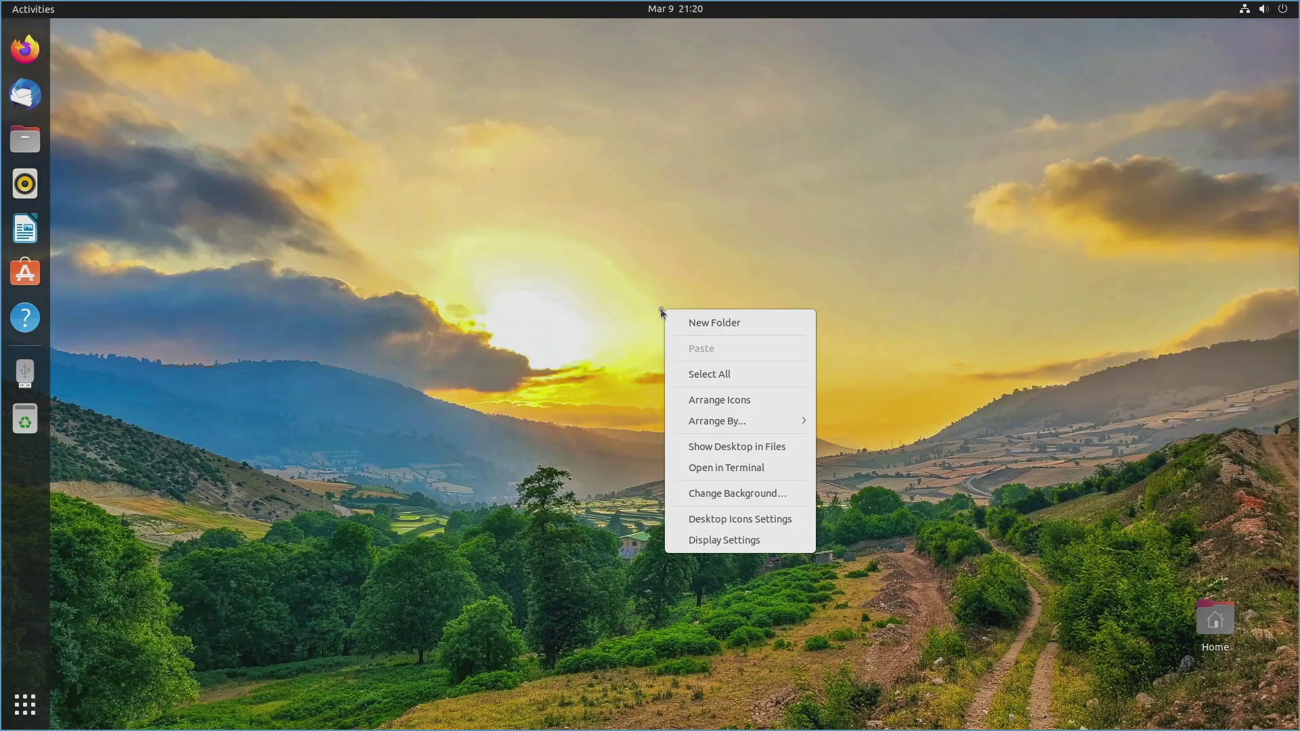
# Trial a 200% display scale, then revert to 1920 × 1080 at 100%
pyautogui.click(713, 541)
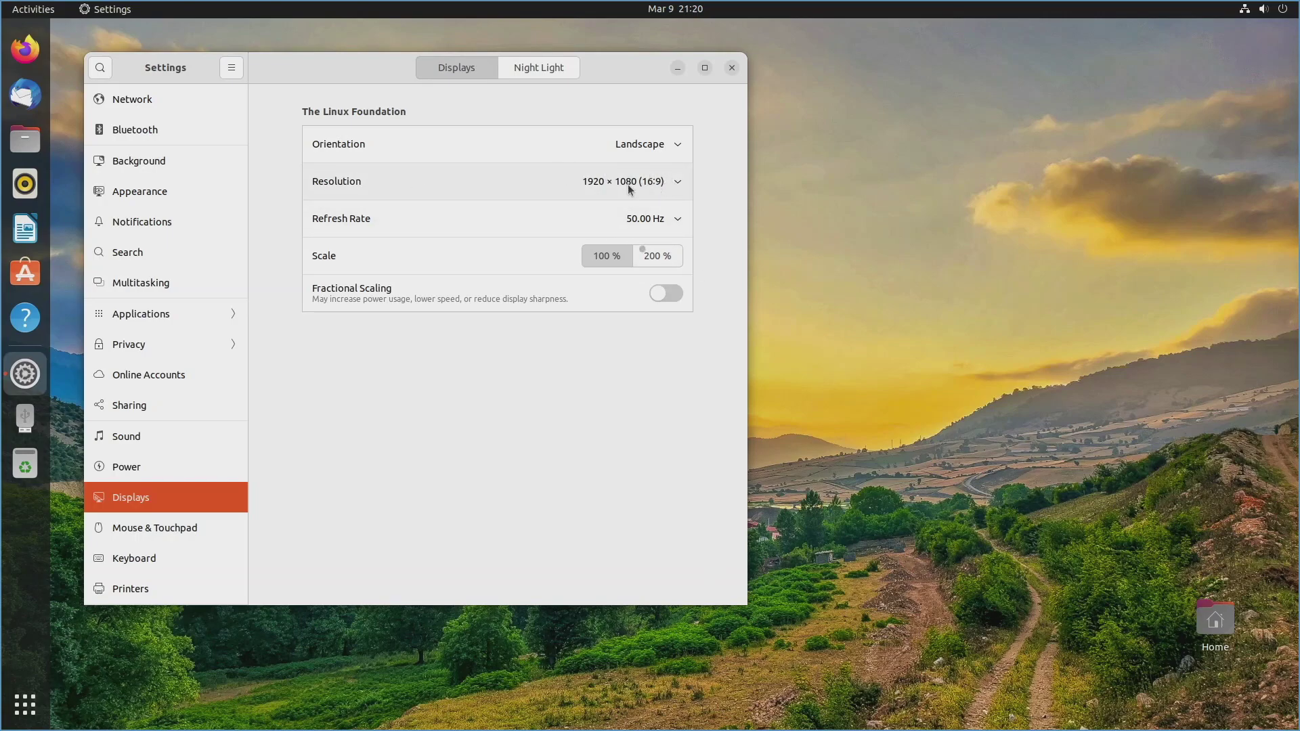
pyautogui.click(653, 255)
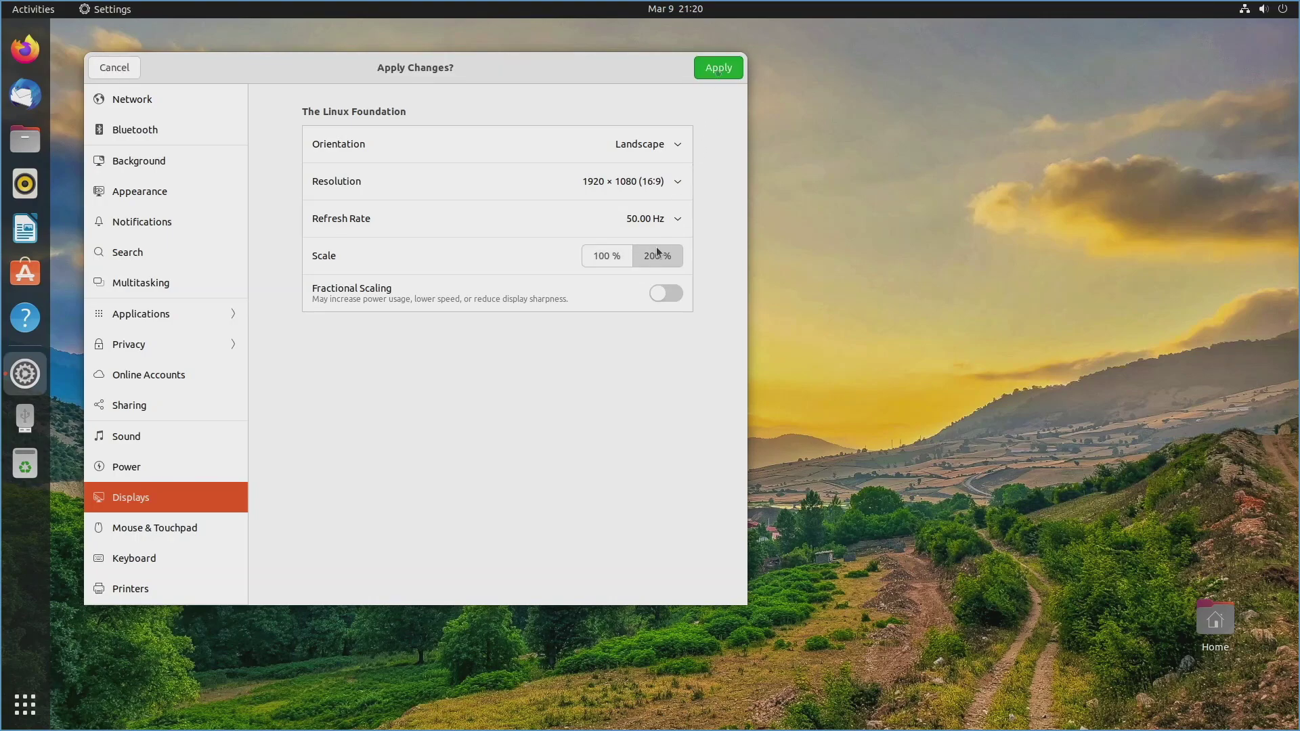
pyautogui.click(717, 68)
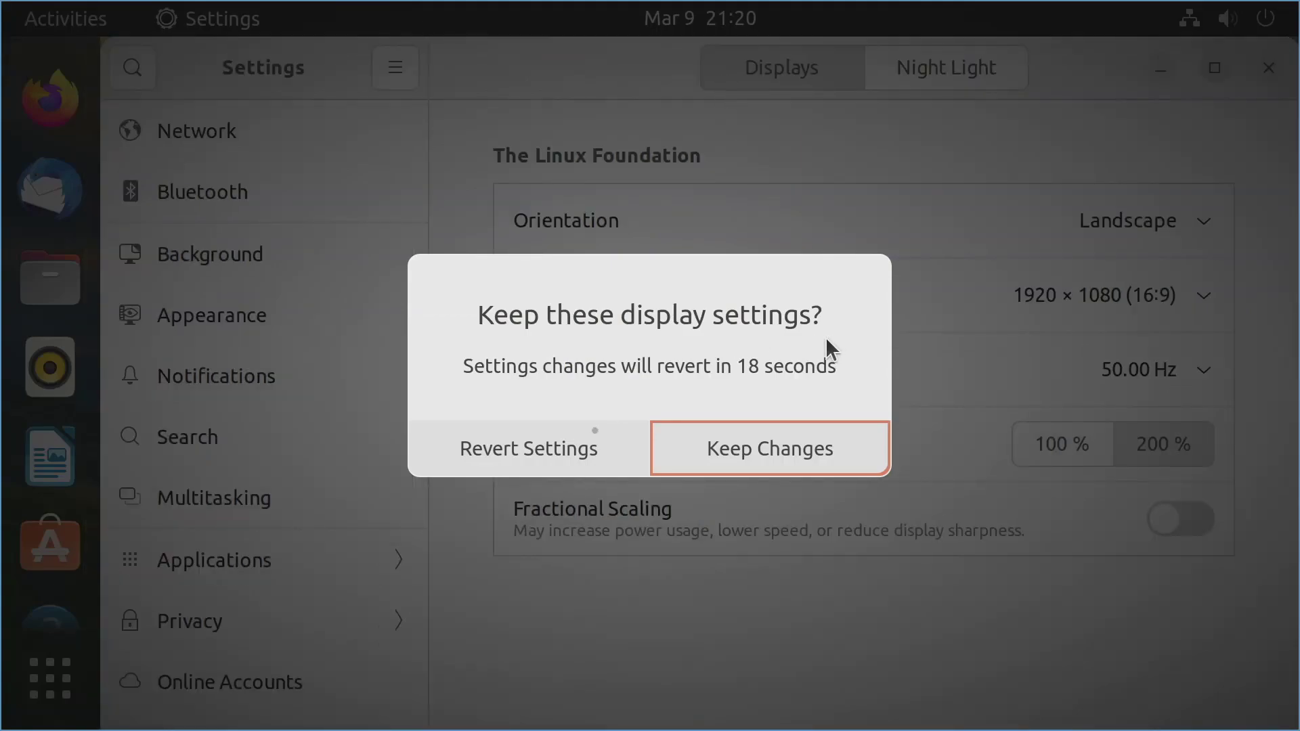
pyautogui.click(594, 430)
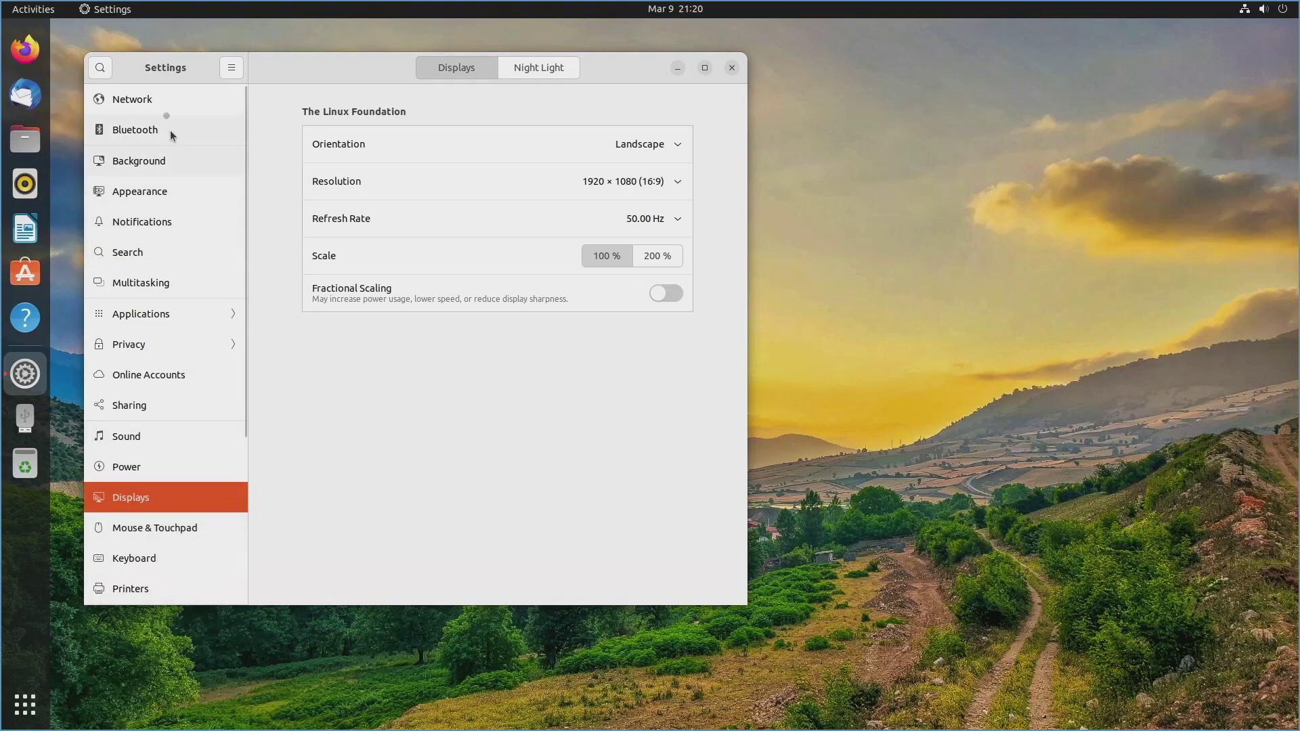
# Quit Settings with Ctrl+Q, leaving the mountain sunset desktop visible
pyautogui.hotkey('ctrl', 'q')
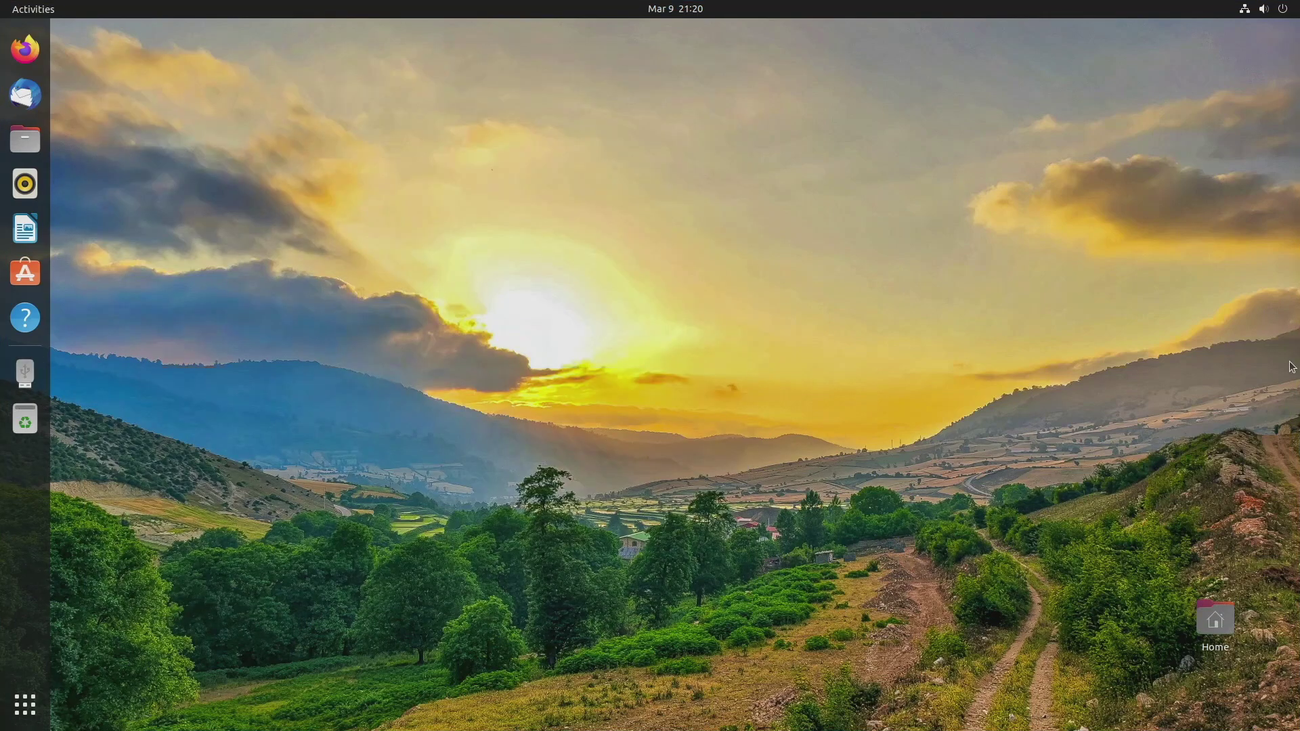